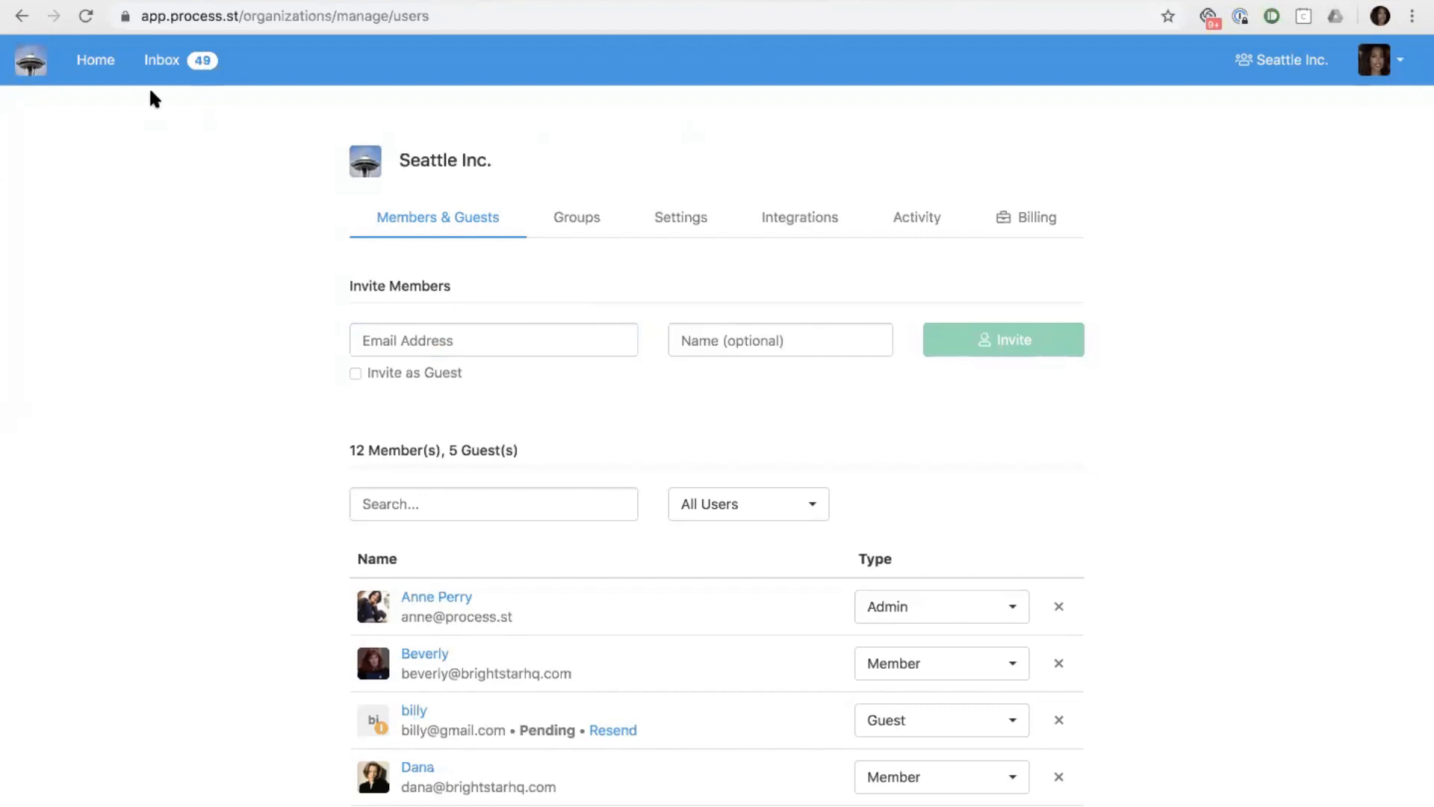
Open the first checklist under High-Touch Customer Onboarding for SaaS Companies in the Client On-boarding folder.
left_click(108, 68)
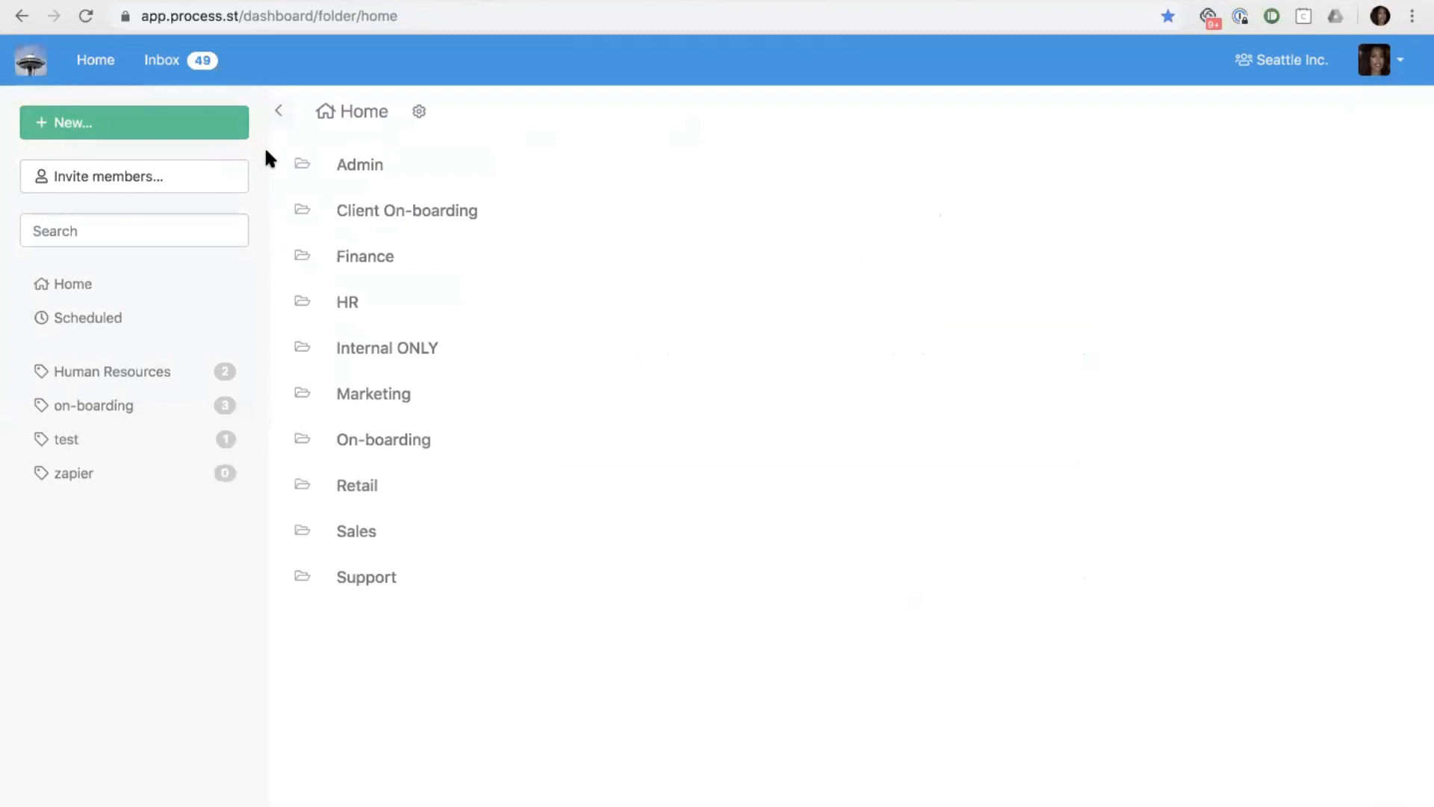
left_click(360, 213)
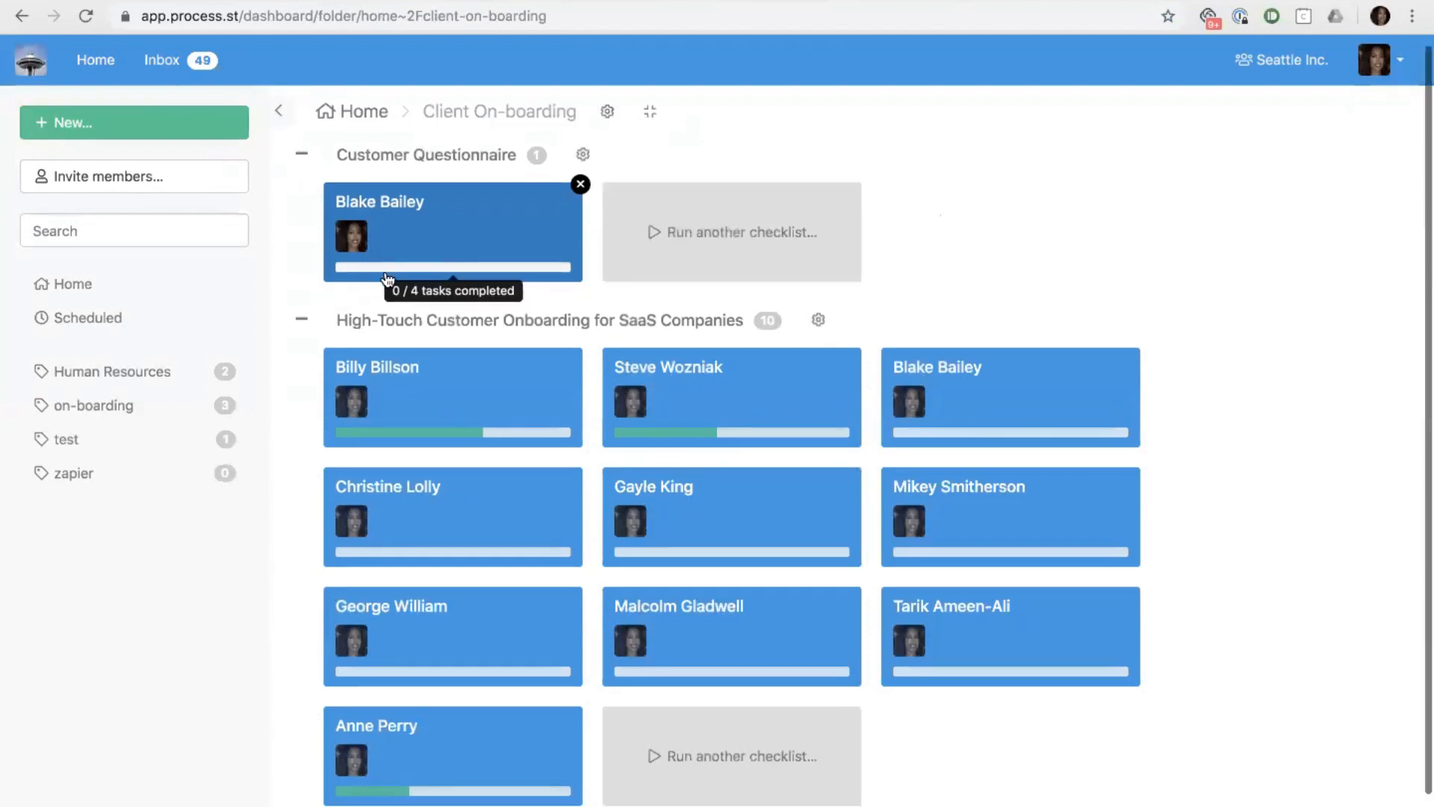
scroll(458, 323, "down", 2)
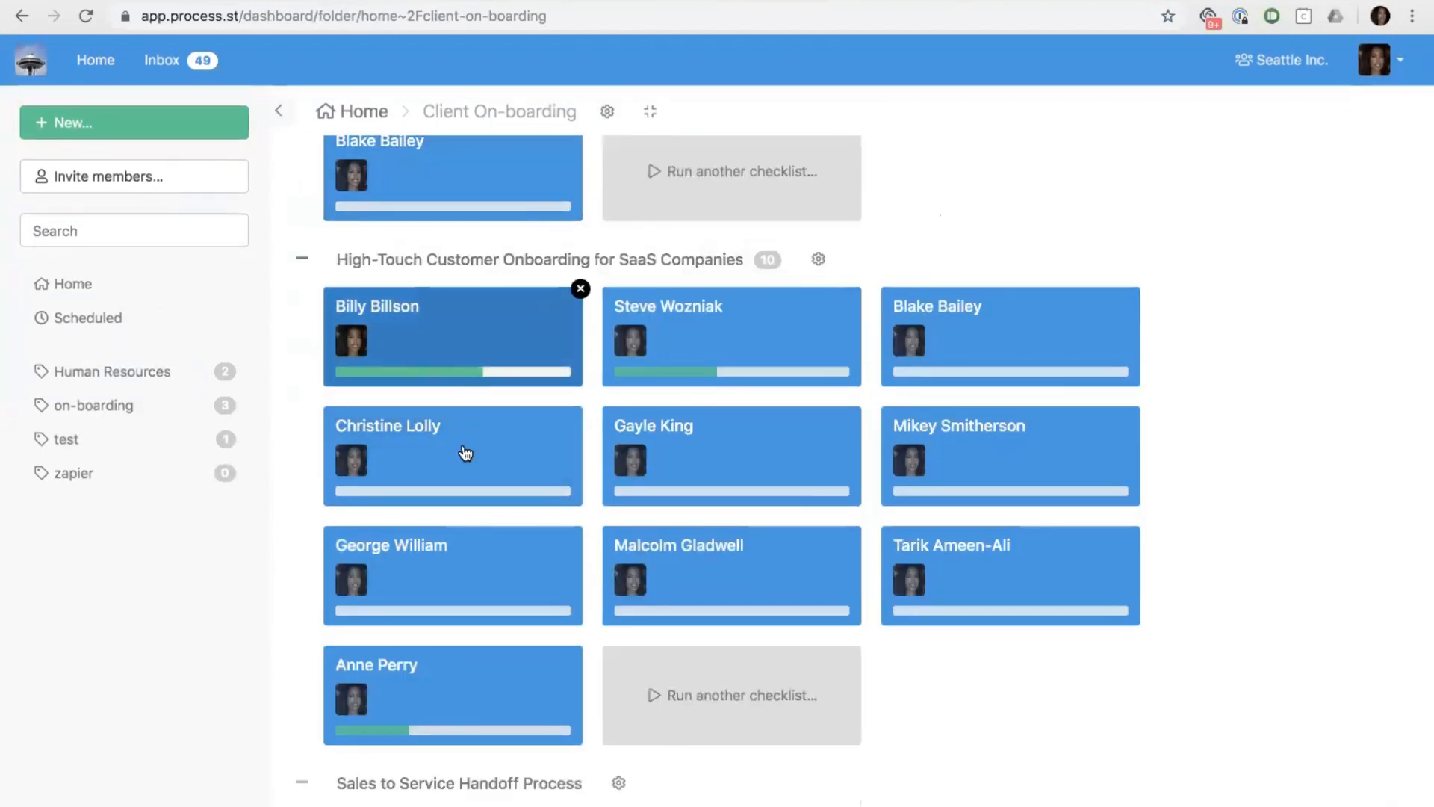
left_click(486, 334)
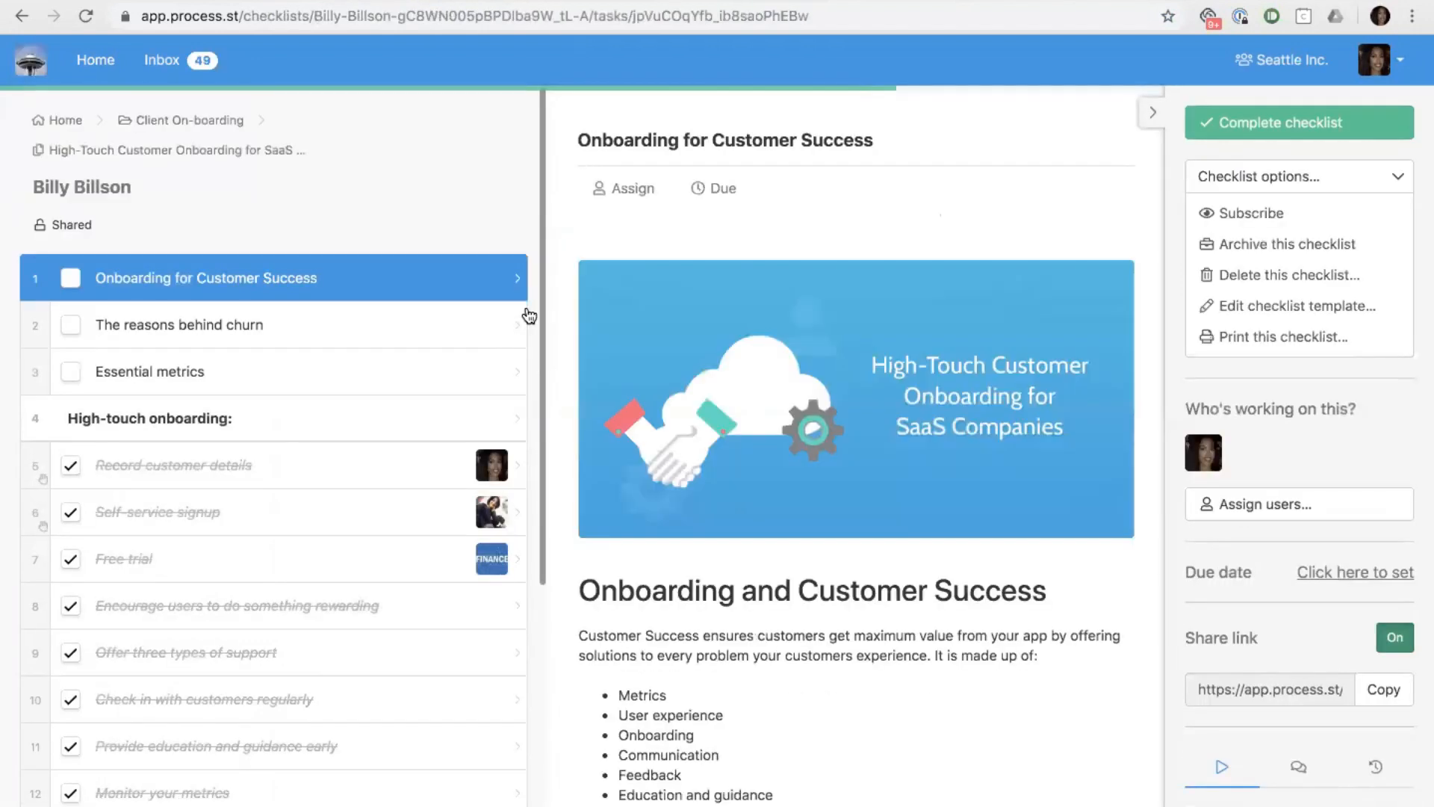
View the people who can be assigned to the Onboarding for Customer Success task, leaving the assignment unchanged.
left_click(635, 190)
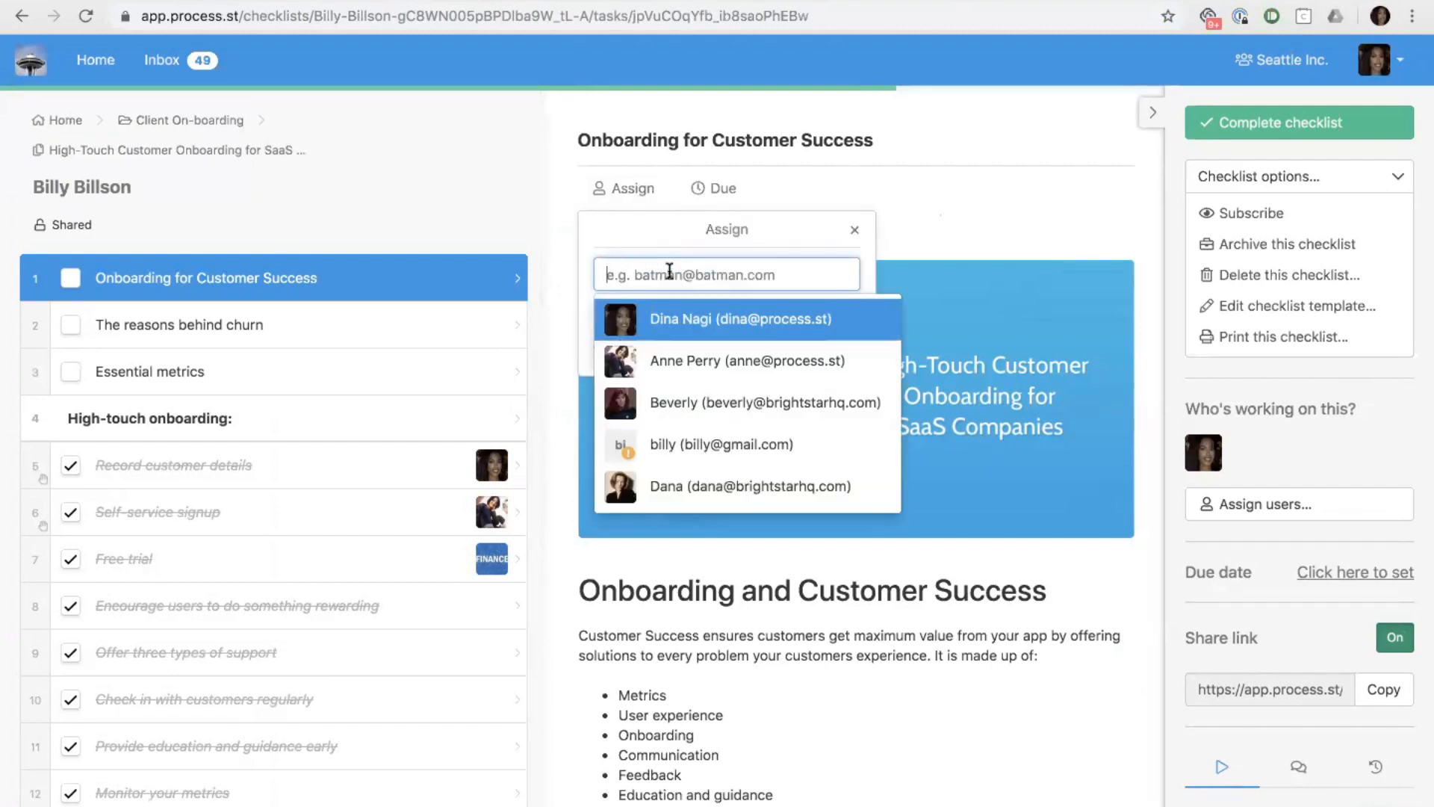
left_click(848, 187)
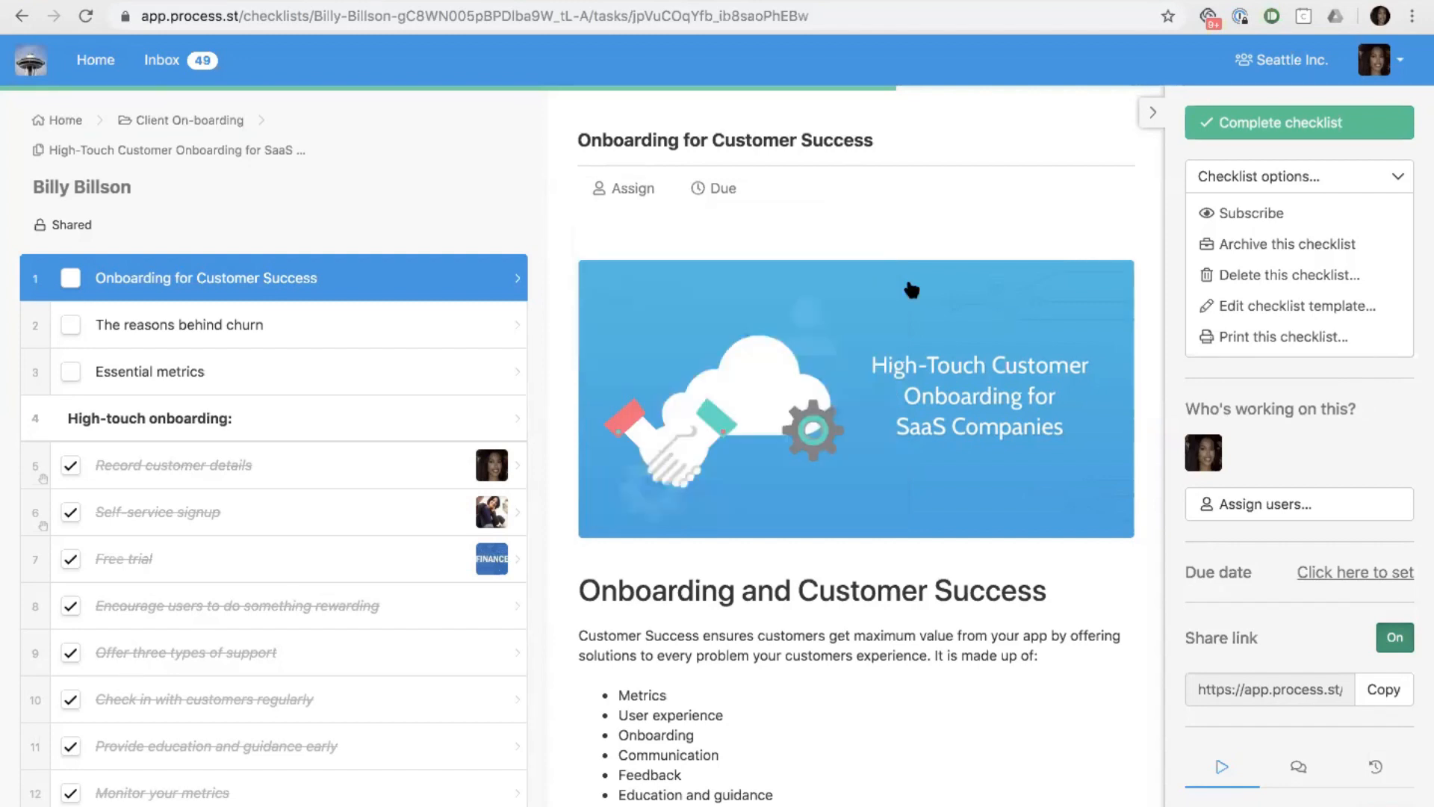
scroll(1023, 369, "down", 1)
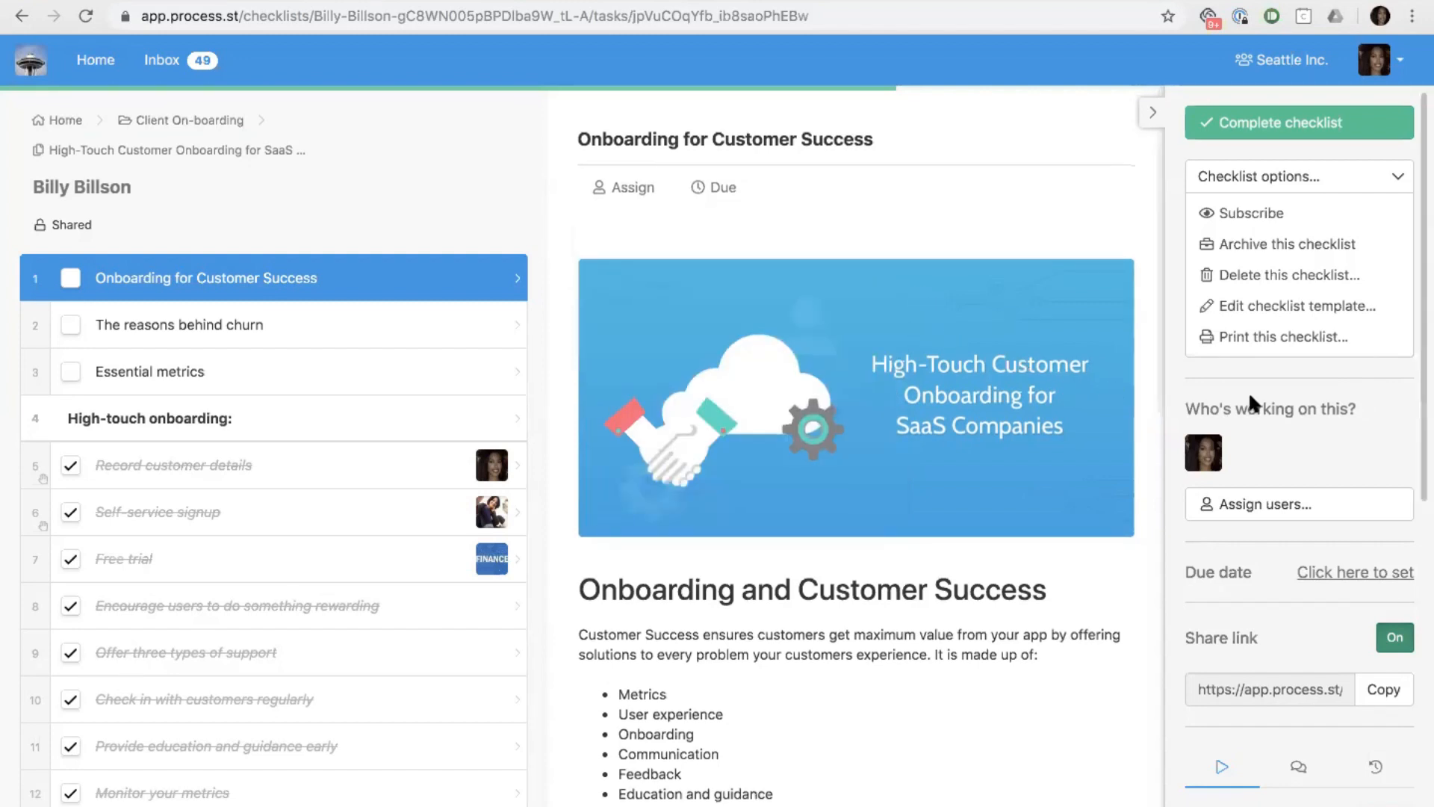
View the options for the user working on the checklist and the list of users who can be assigned.
scroll(1248, 391, "down", 1)
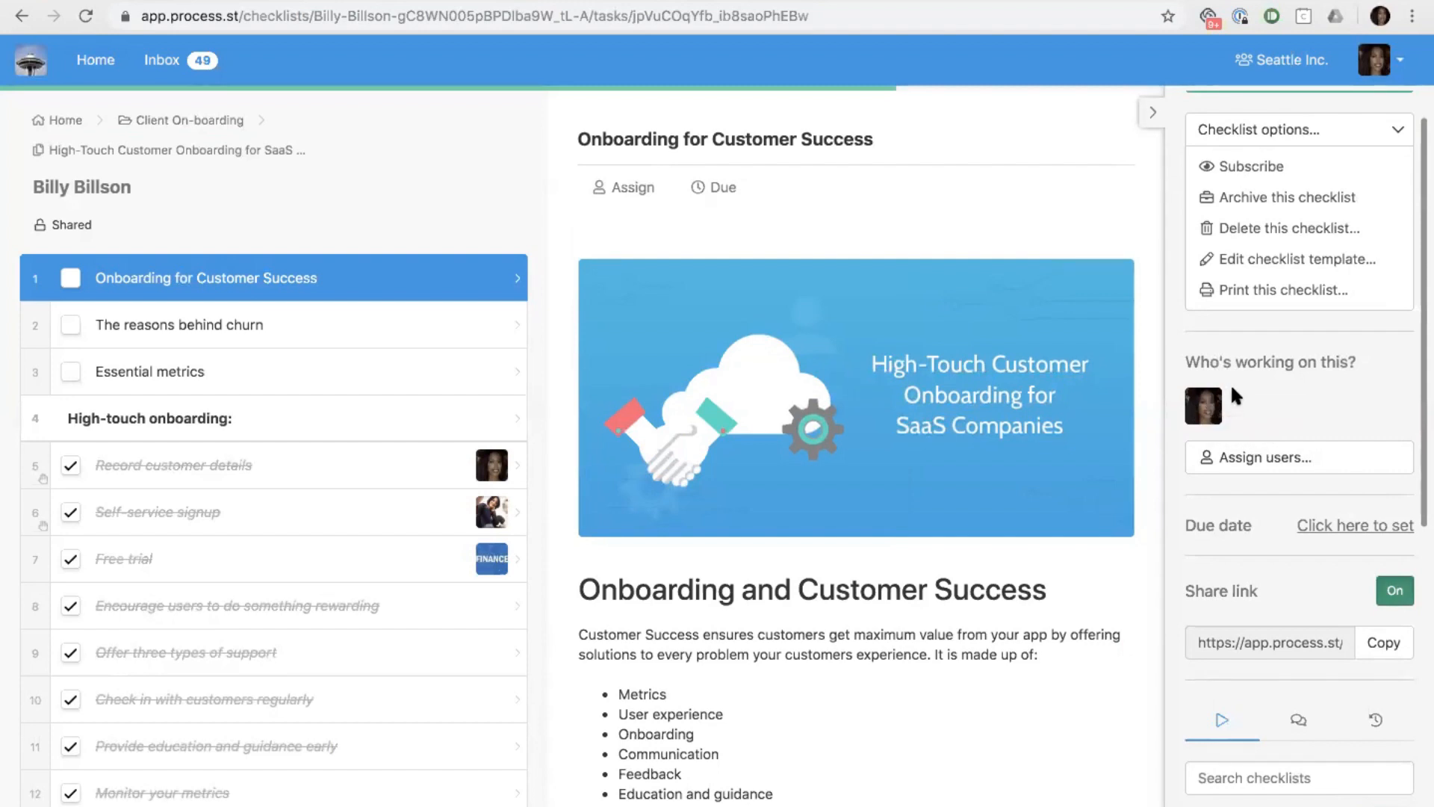
left_click(1212, 404)
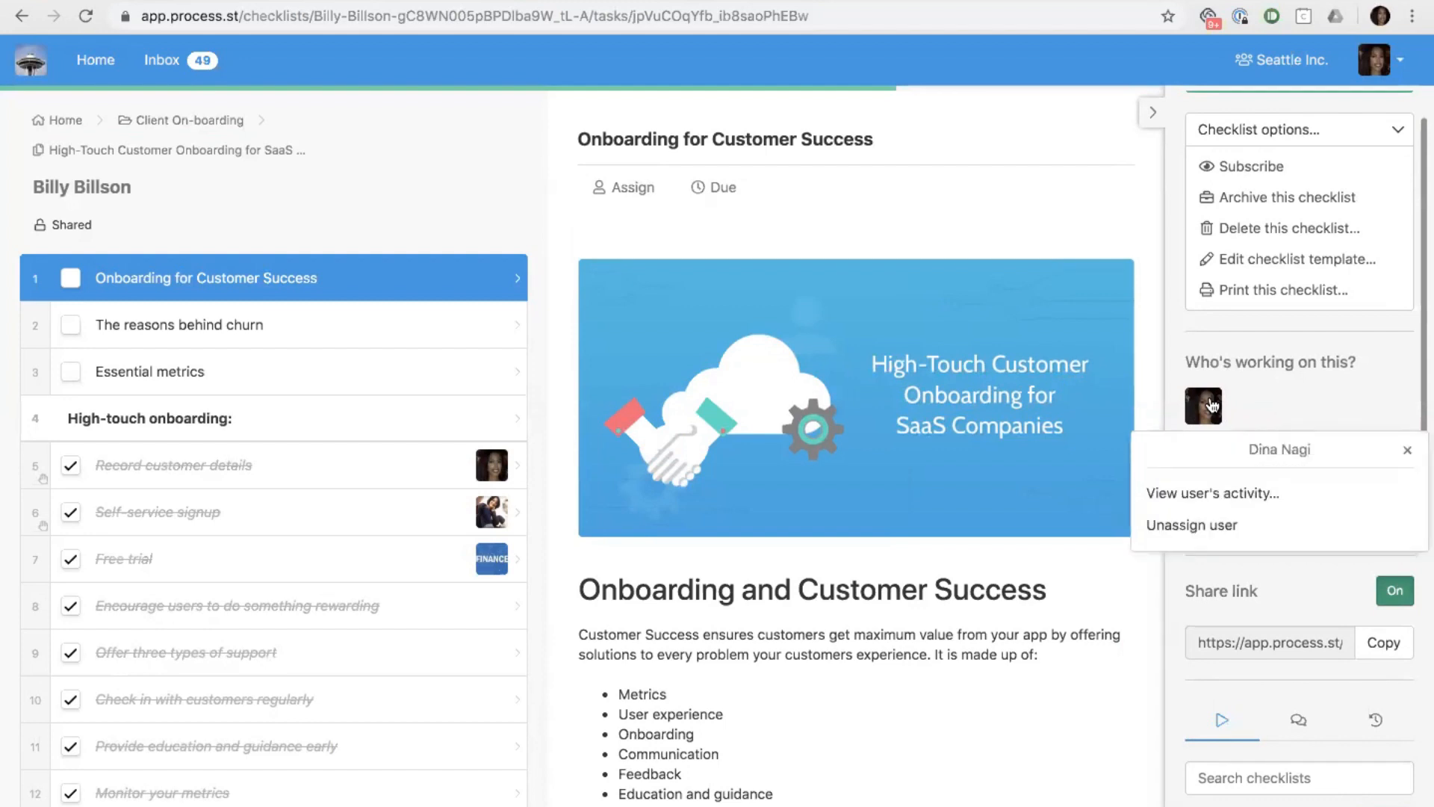
left_click(1287, 403)
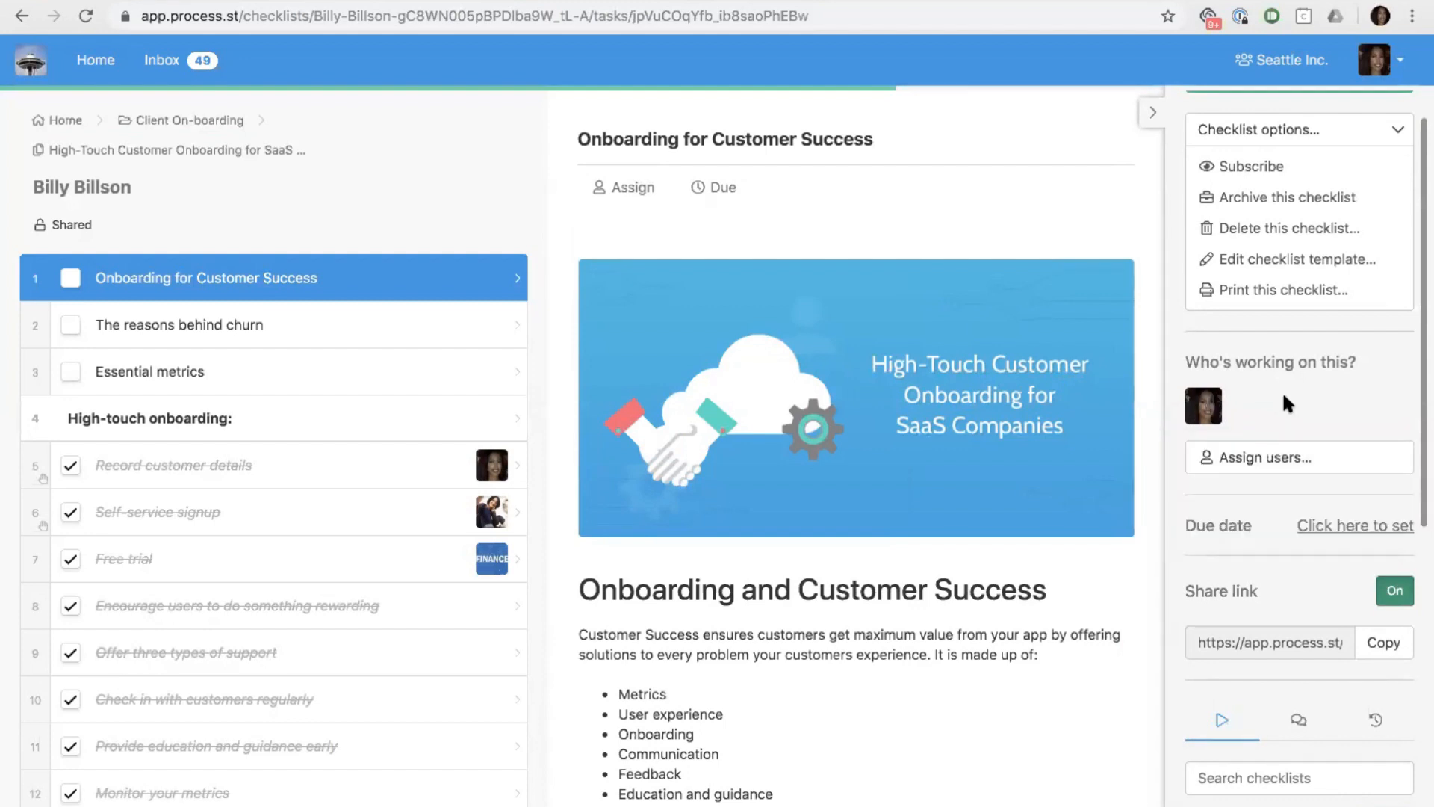
left_click(1260, 459)
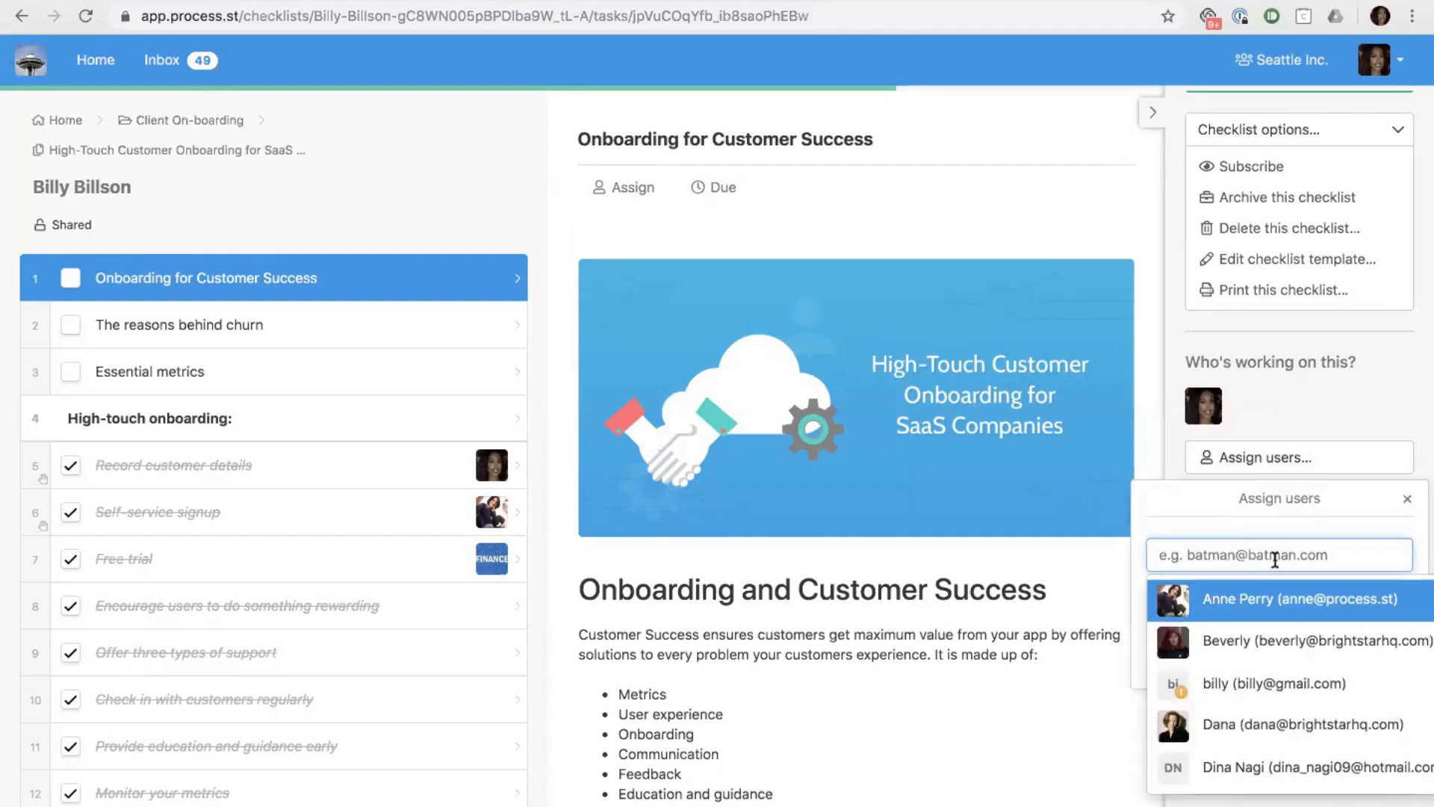
left_click(1306, 411)
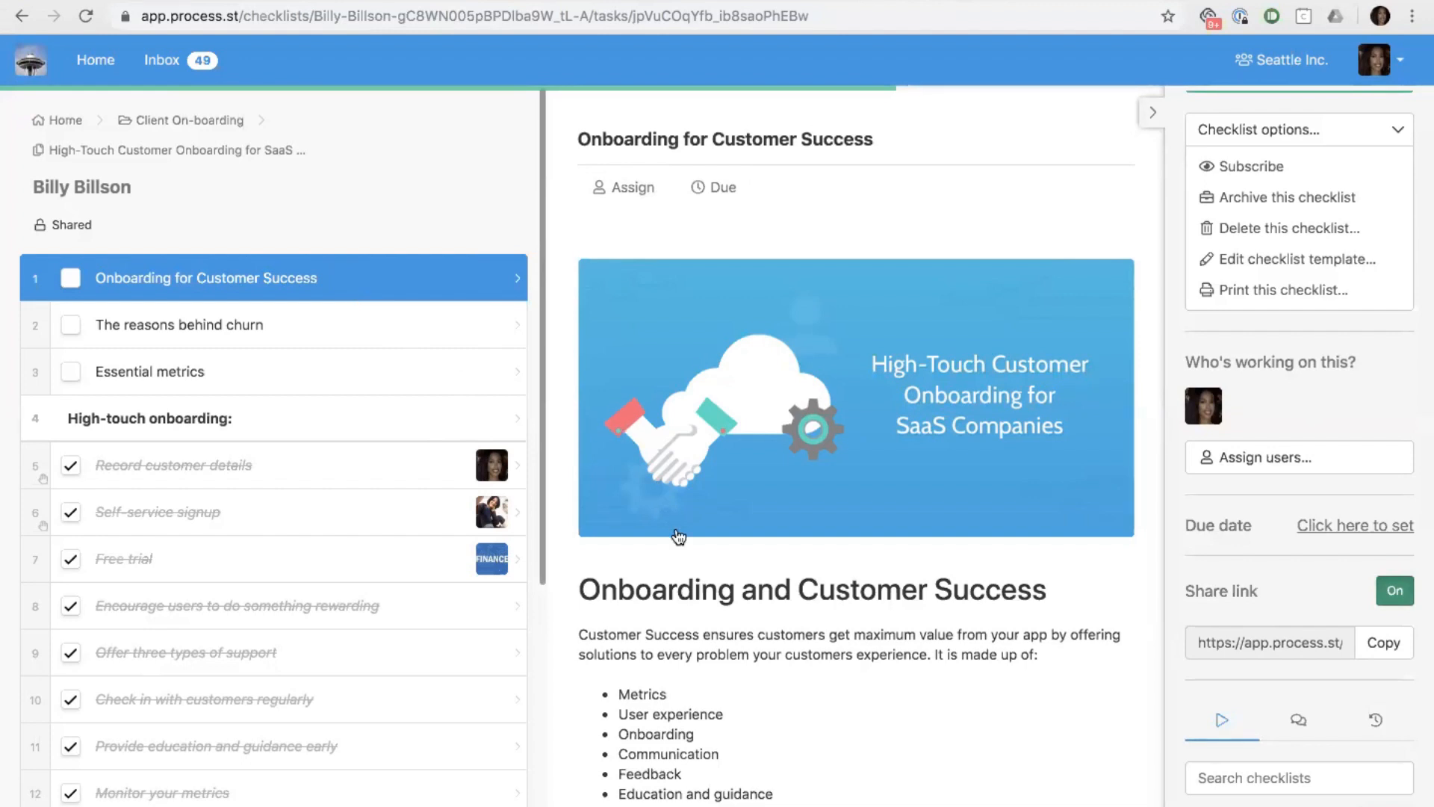
Edit the checklist's template and turn on the All Guests permission for the Onboarding for Customer Success task.
scroll(679, 536, "down", 2)
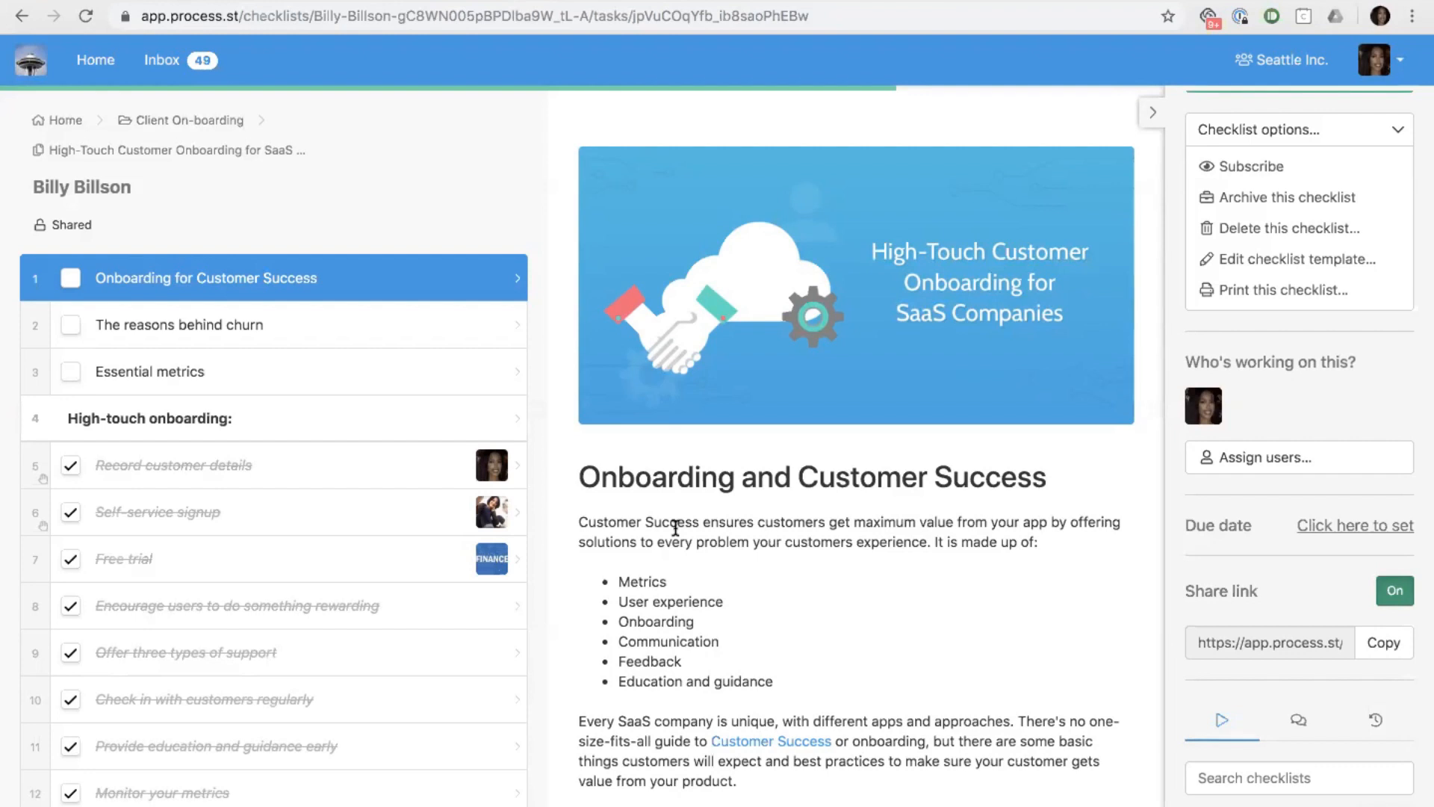
left_click(1261, 262)
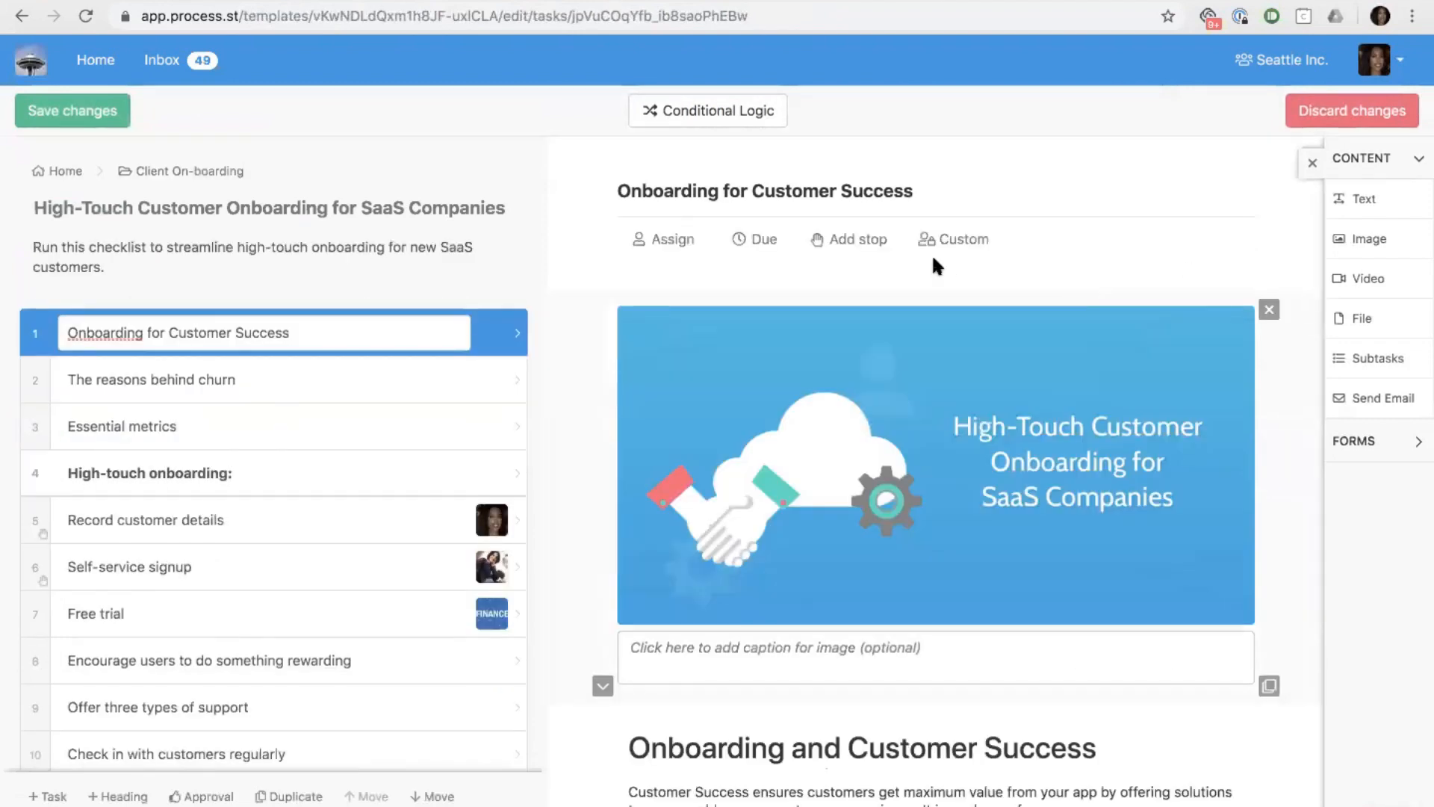
left_click(952, 239)
left_click(1155, 413)
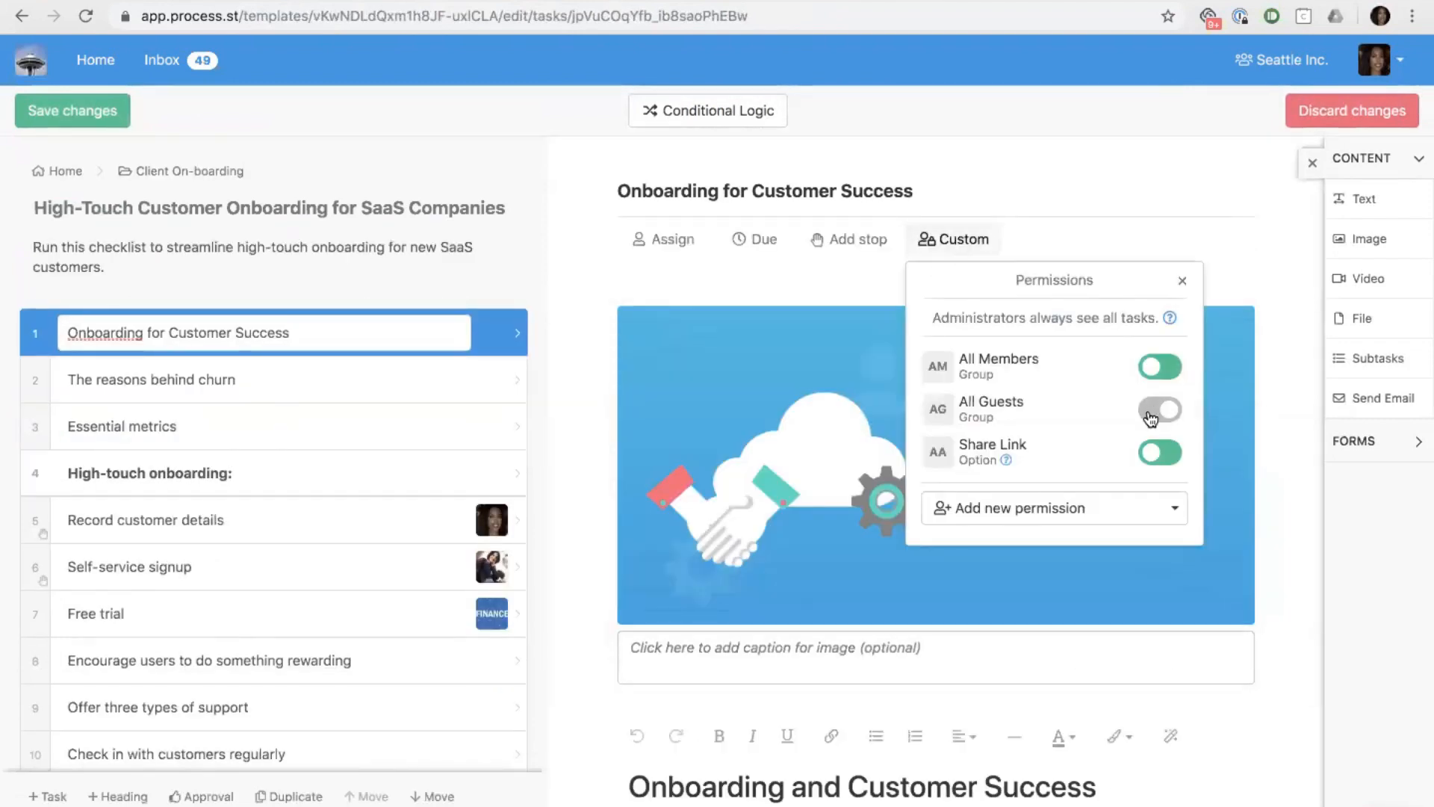
left_click(1090, 162)
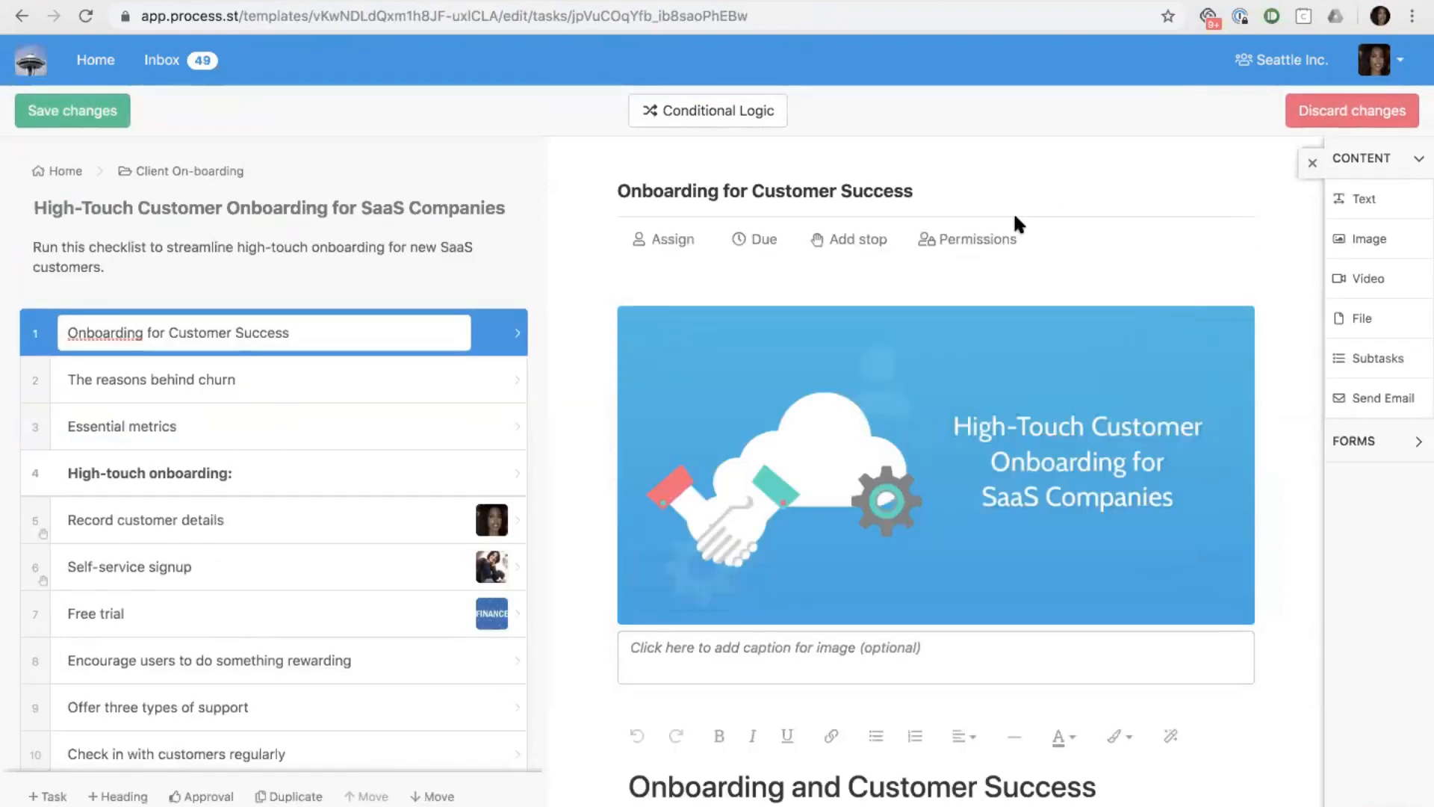
Toggle the All Members and All Guests permissions of the Onboarding for Customer Success task.
left_click(988, 243)
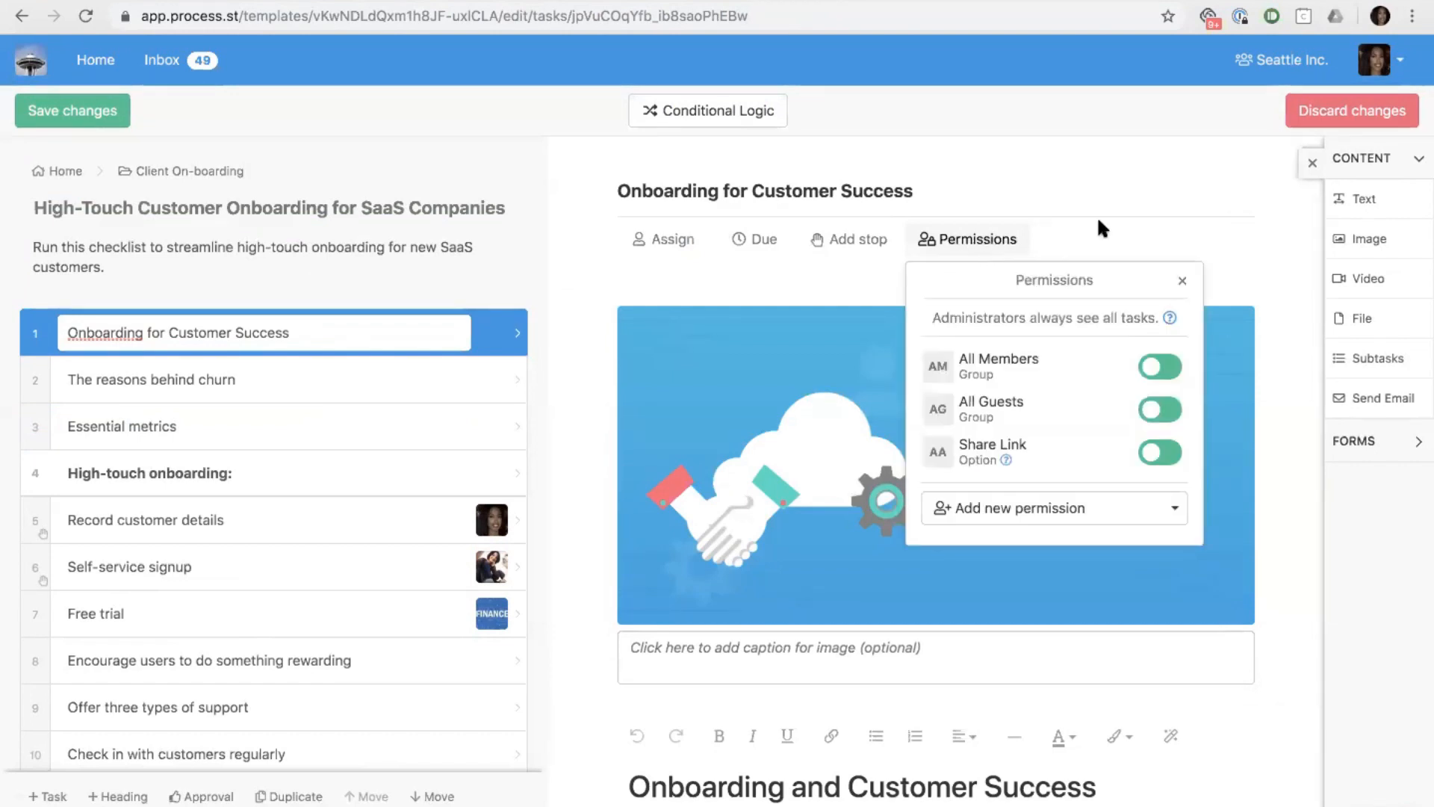
left_click(1167, 374)
left_click(1149, 376)
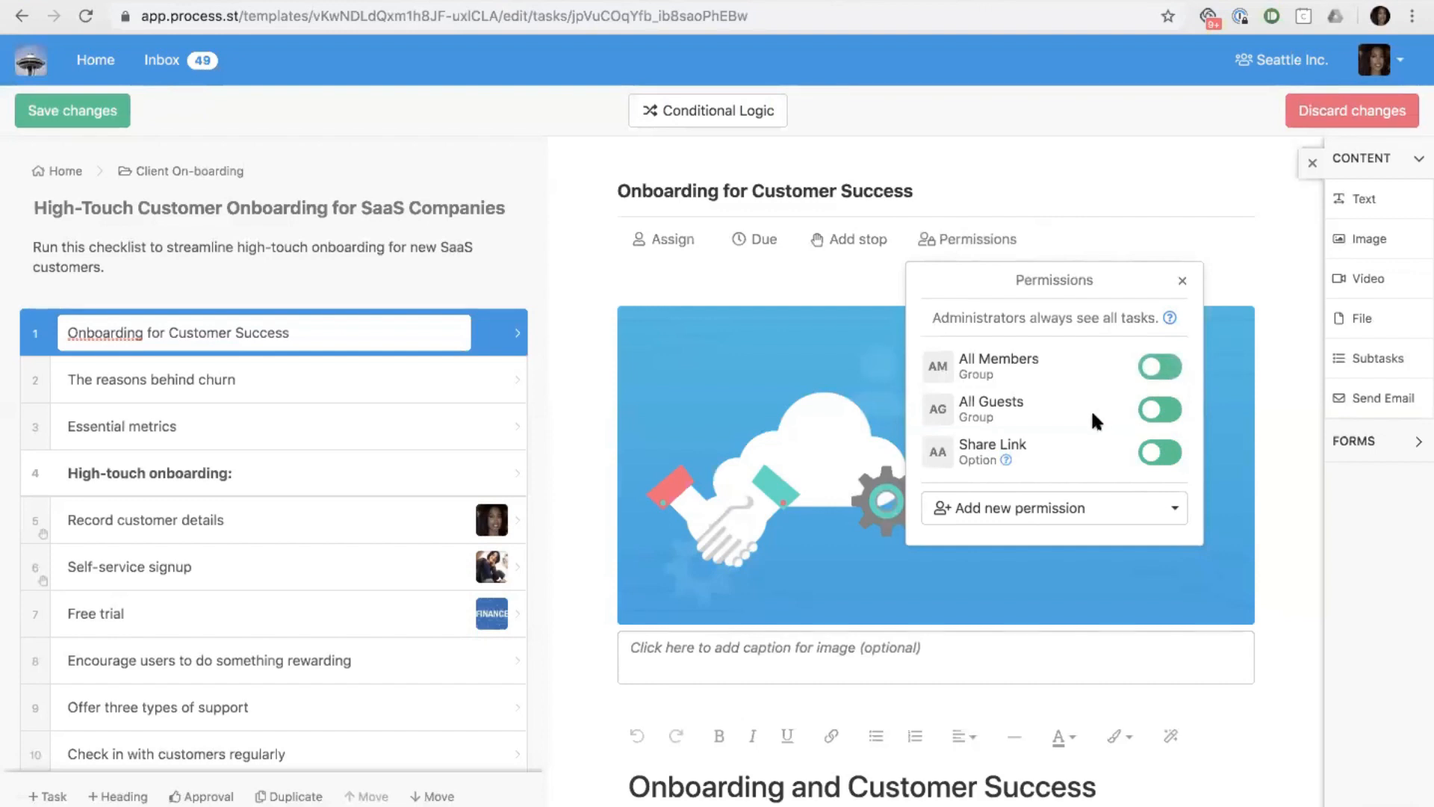
left_click(1174, 416)
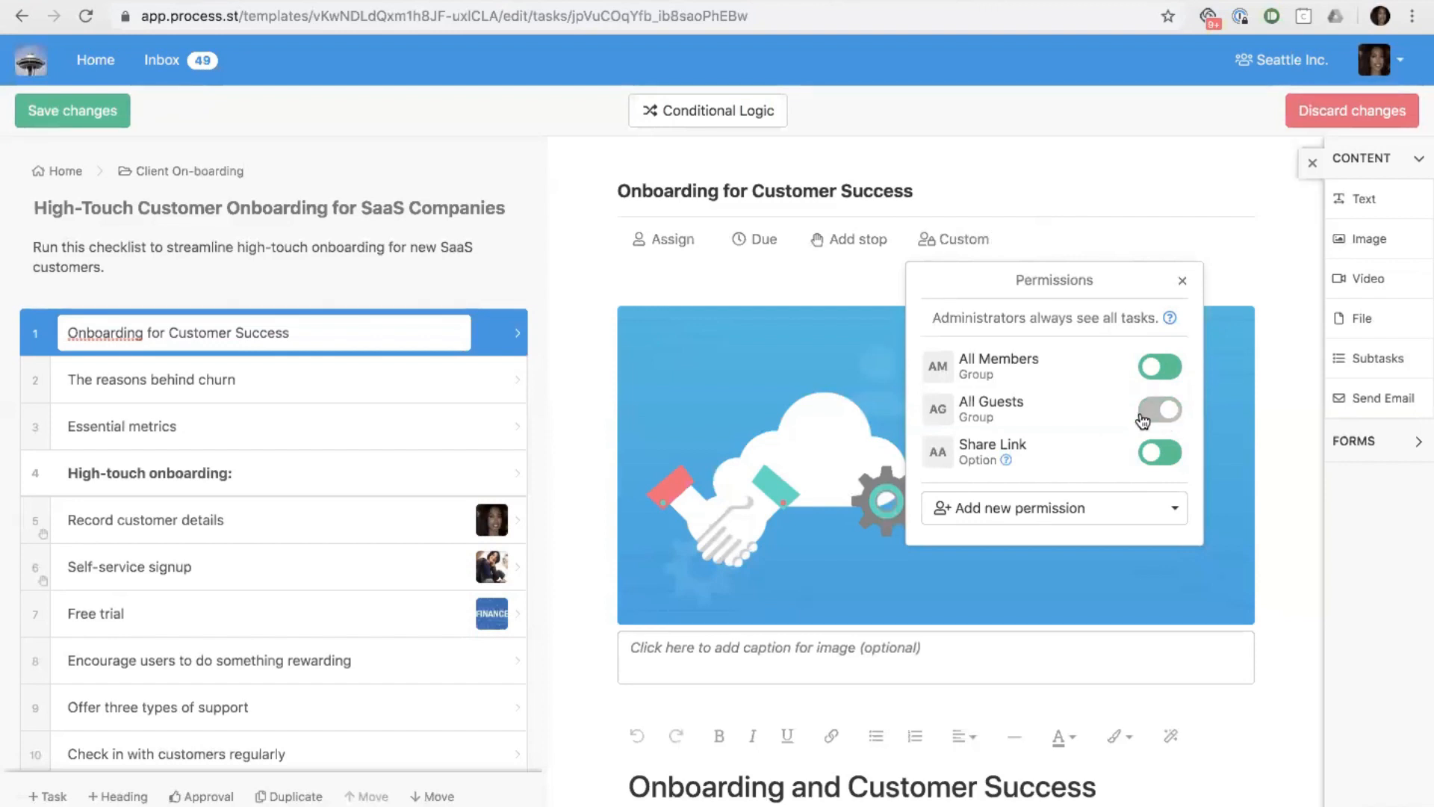
left_click(1177, 419)
left_click(1178, 419)
Select the template items from The reasons behind churn through Record customer details and open their shared permissions.
left_click(451, 385)
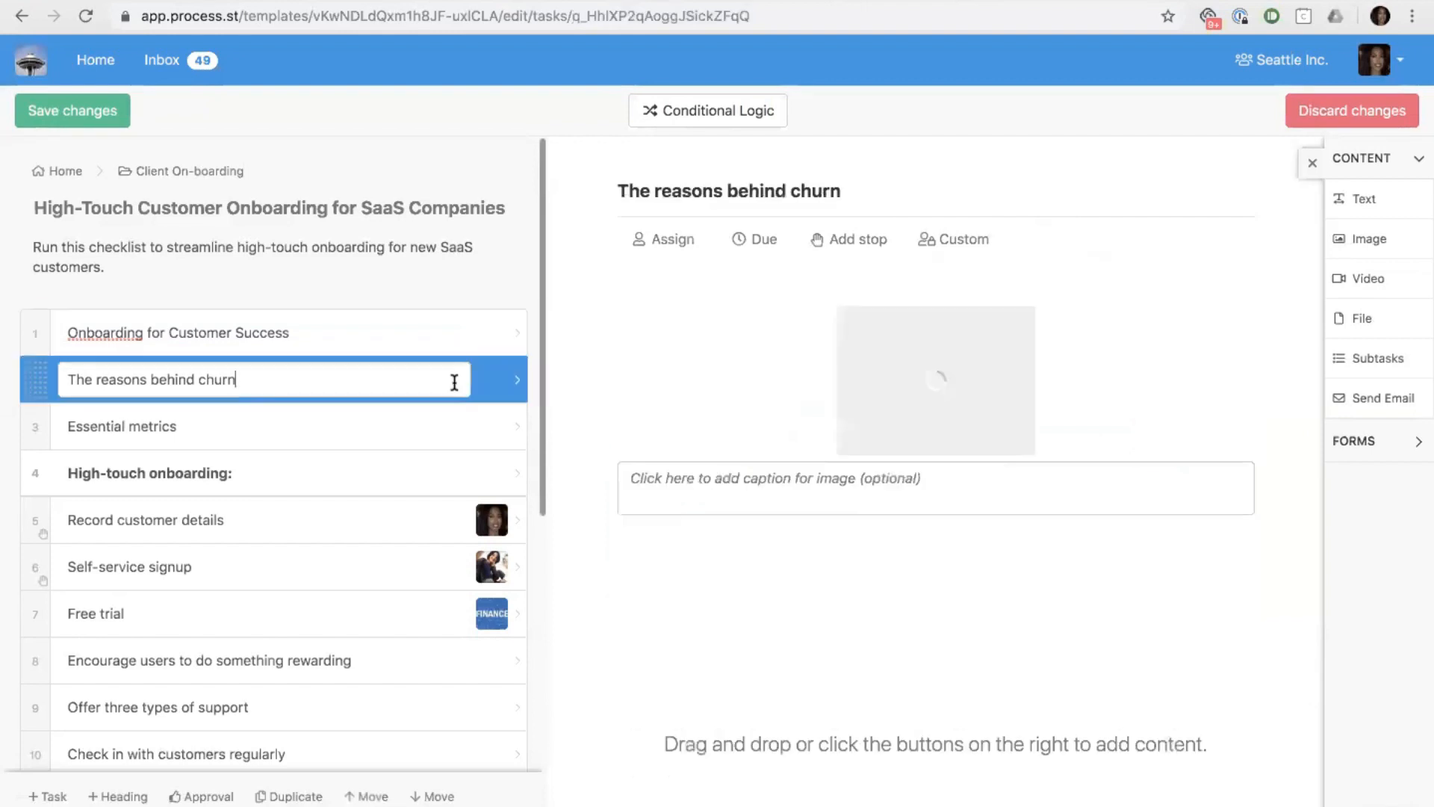
left_click(432, 423, "shift")
left_click(416, 481, "shift")
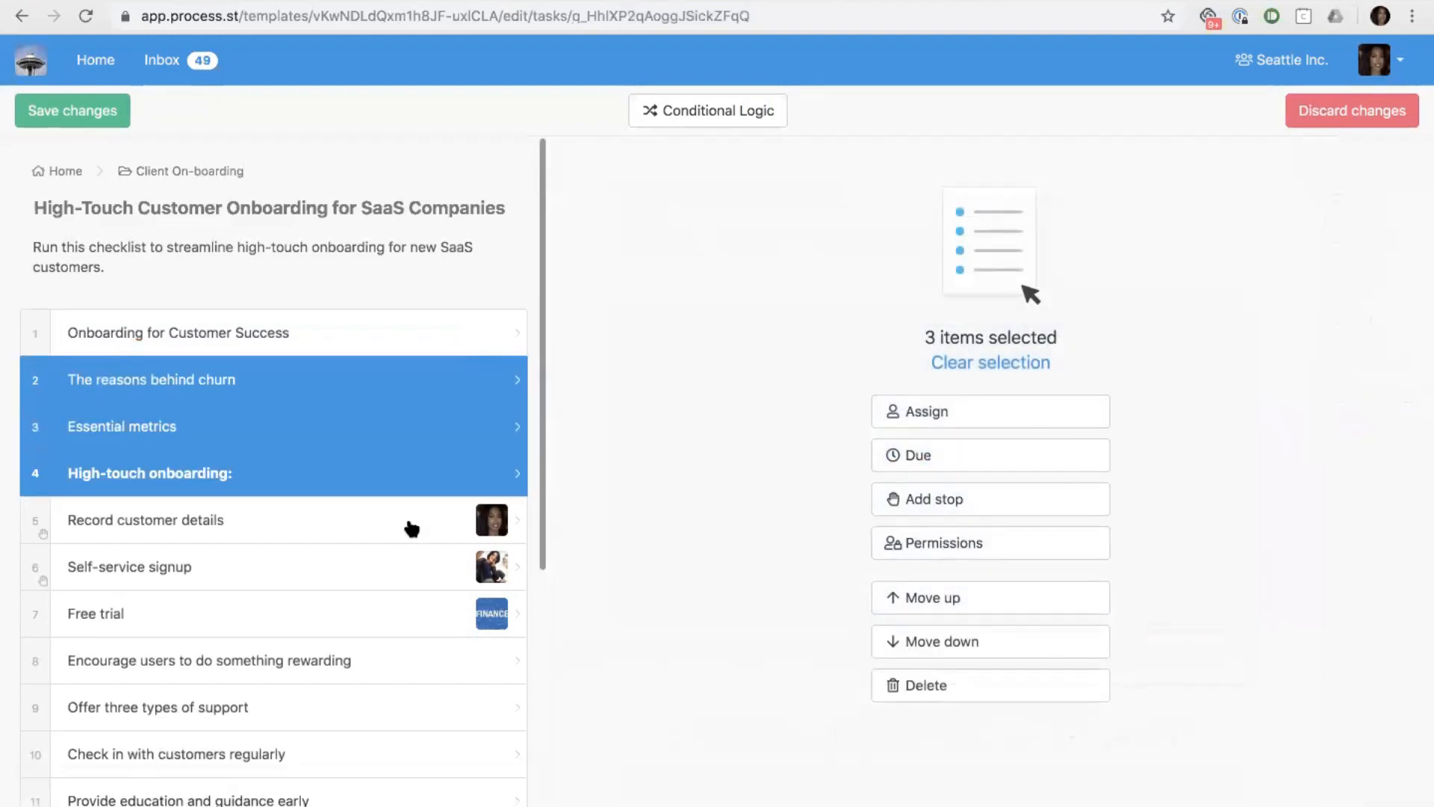
left_click(410, 525, "shift")
left_click(893, 546)
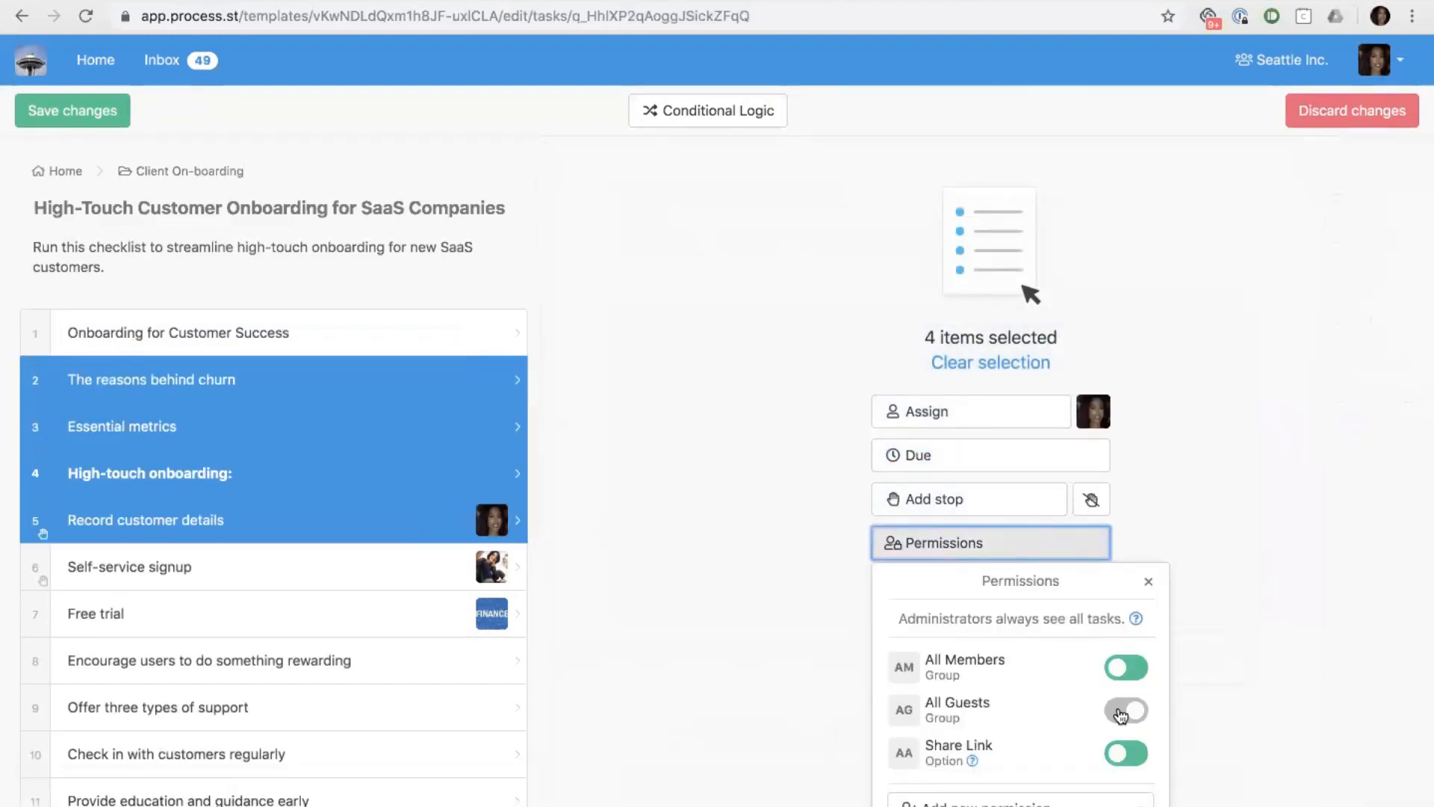
left_click(1147, 583)
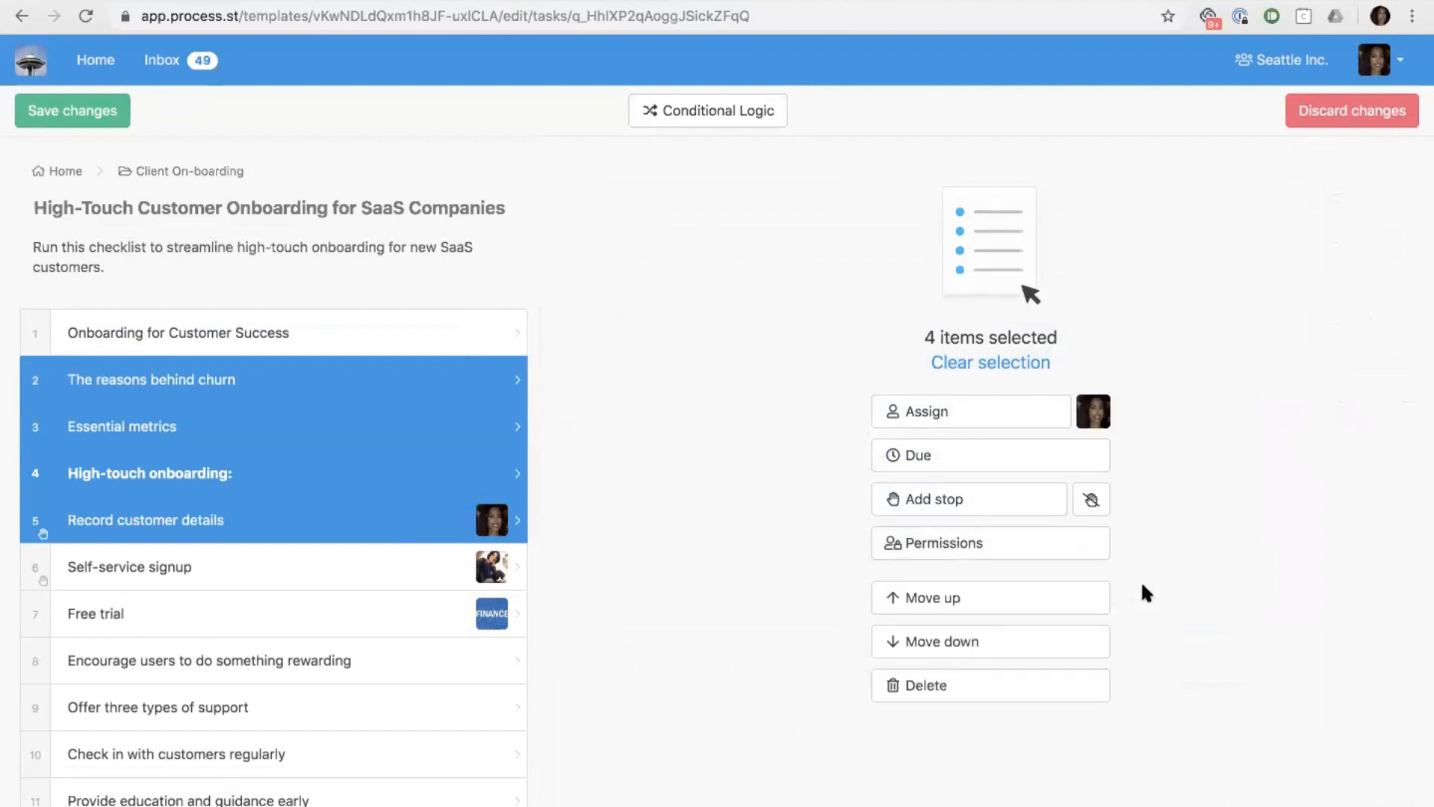
Clear the multiple selection by selecting only The reasons behind churn, and discard the template changes.
left_click(410, 375)
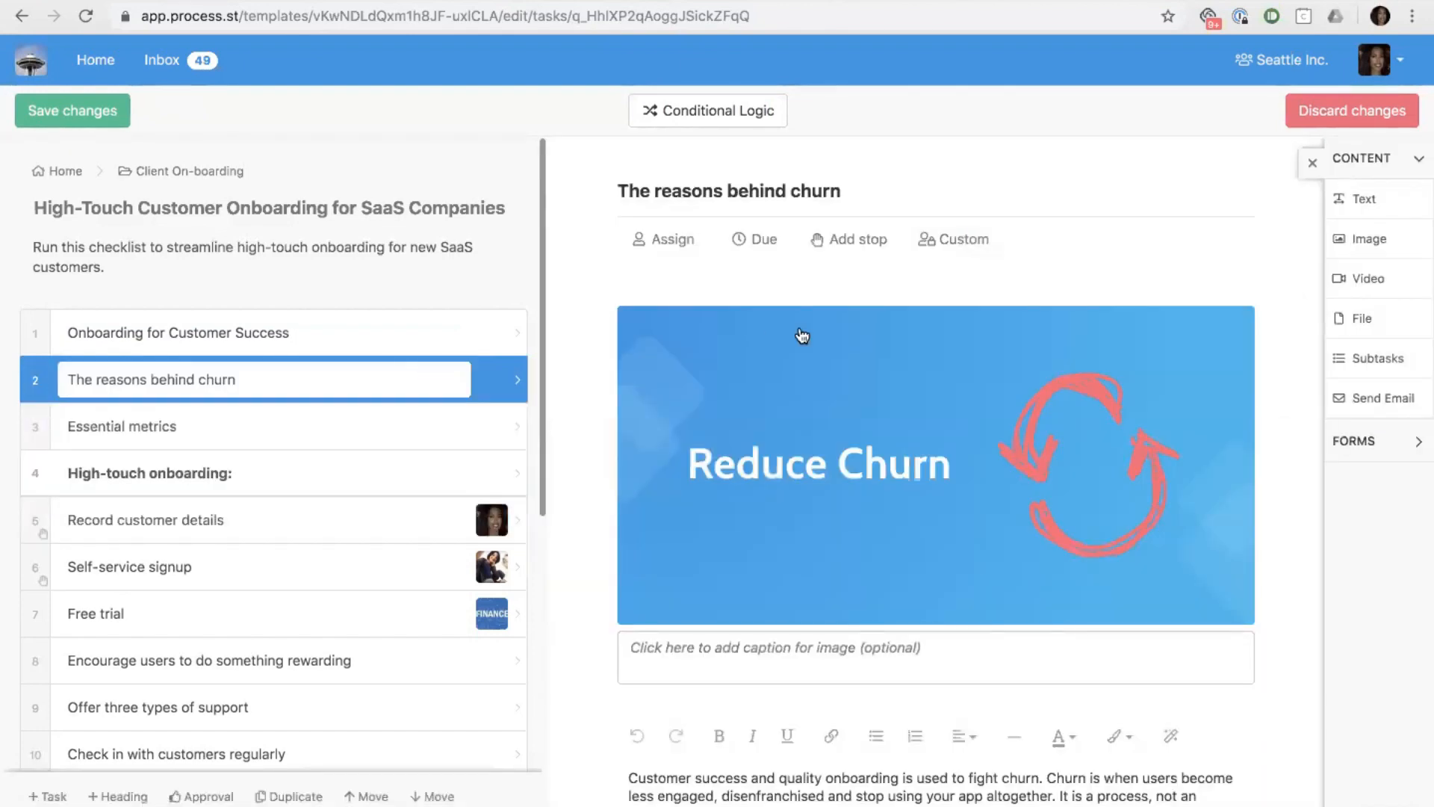
left_click(1311, 126)
left_click(859, 218)
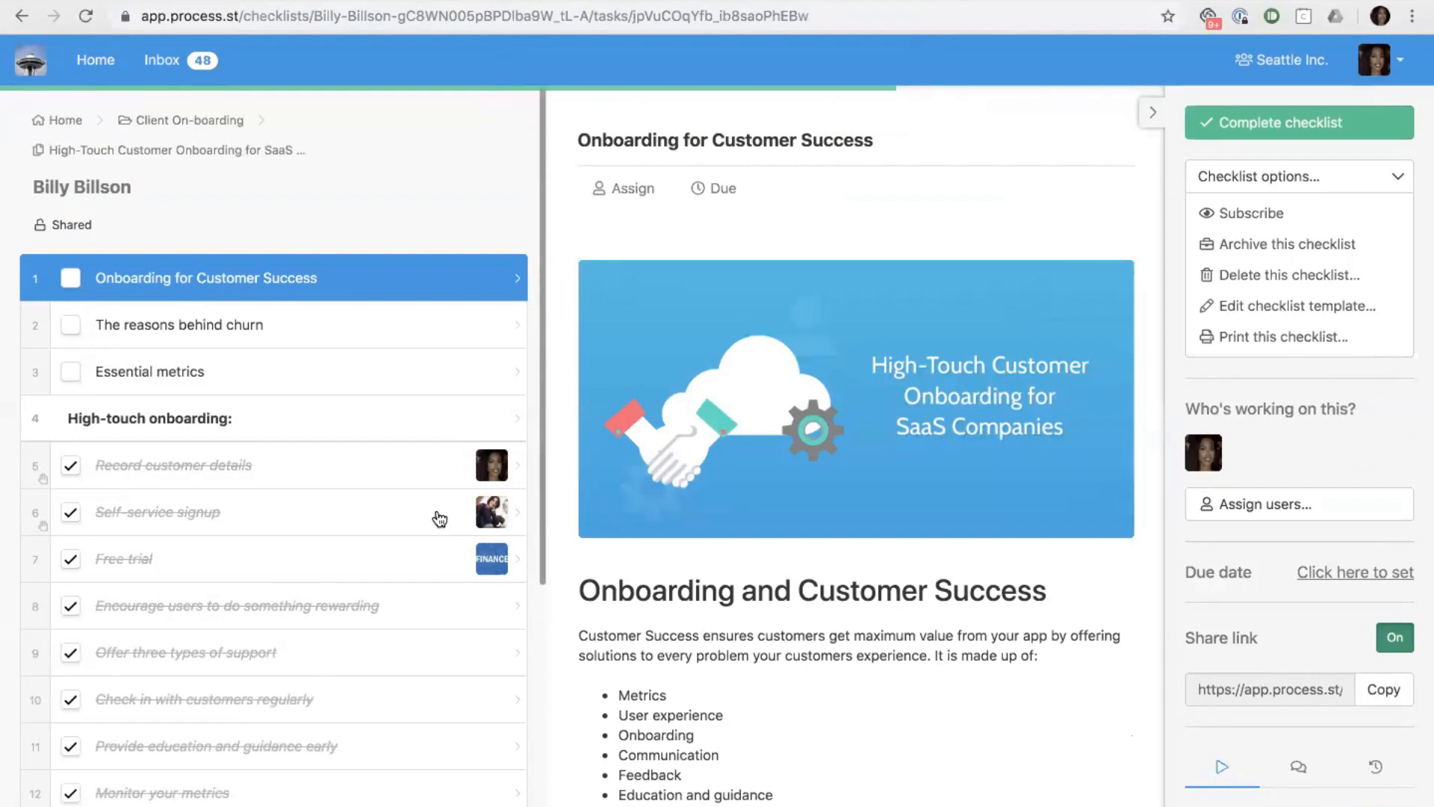
Review the checklist's task list down to the Customer Facing Tasks section.
scroll(439, 517, "down", 5)
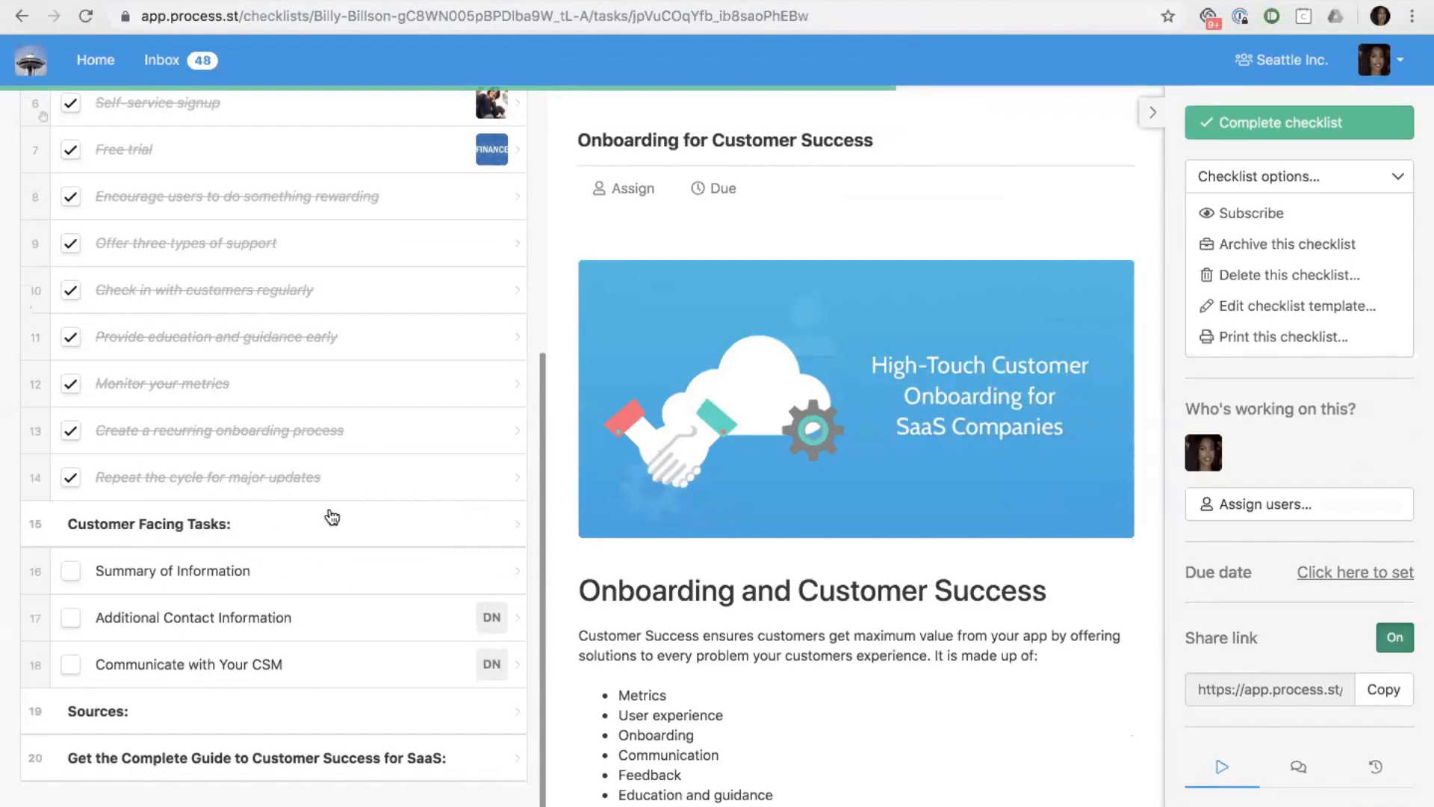
scroll(278, 522, "up", 2)
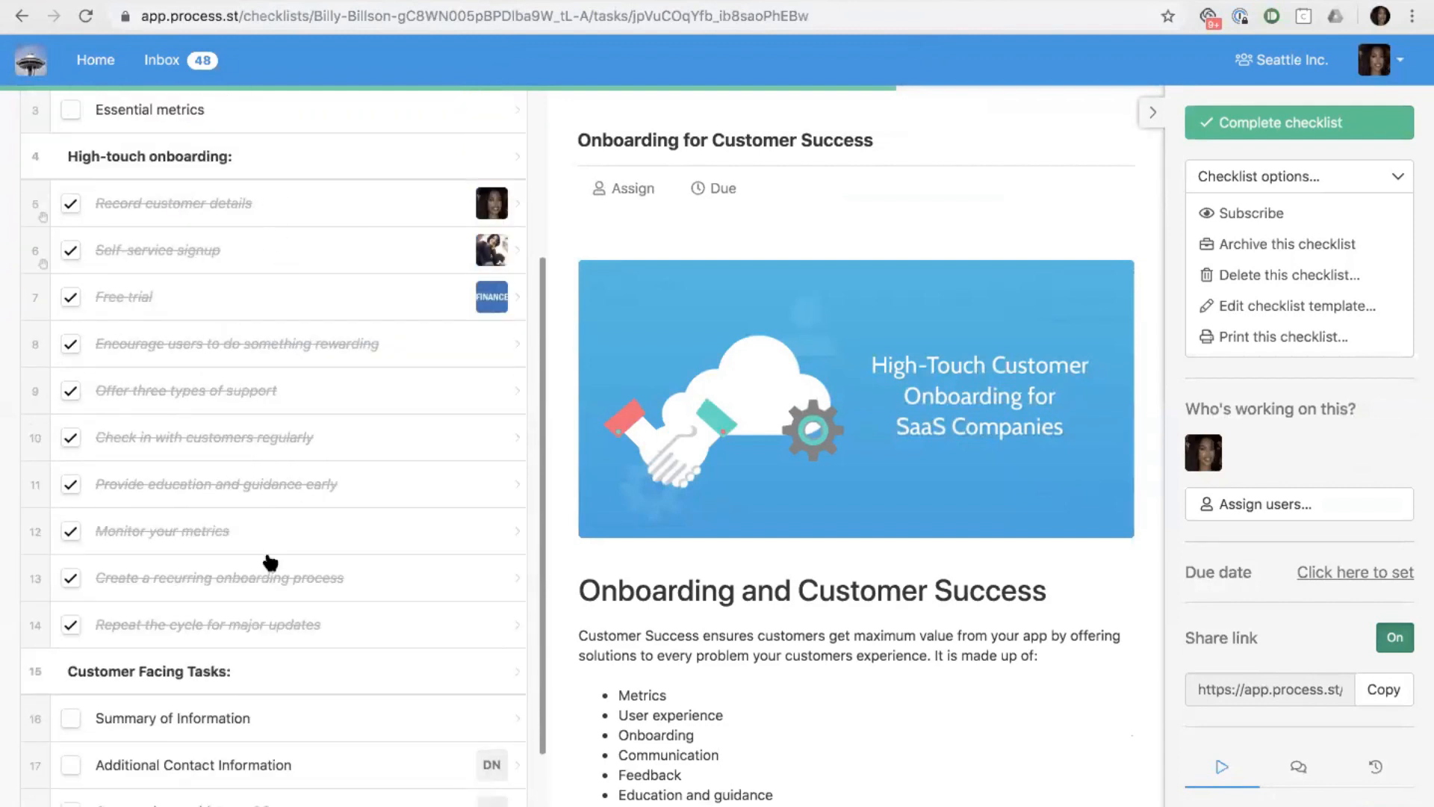
scroll(268, 556, "down", 2)
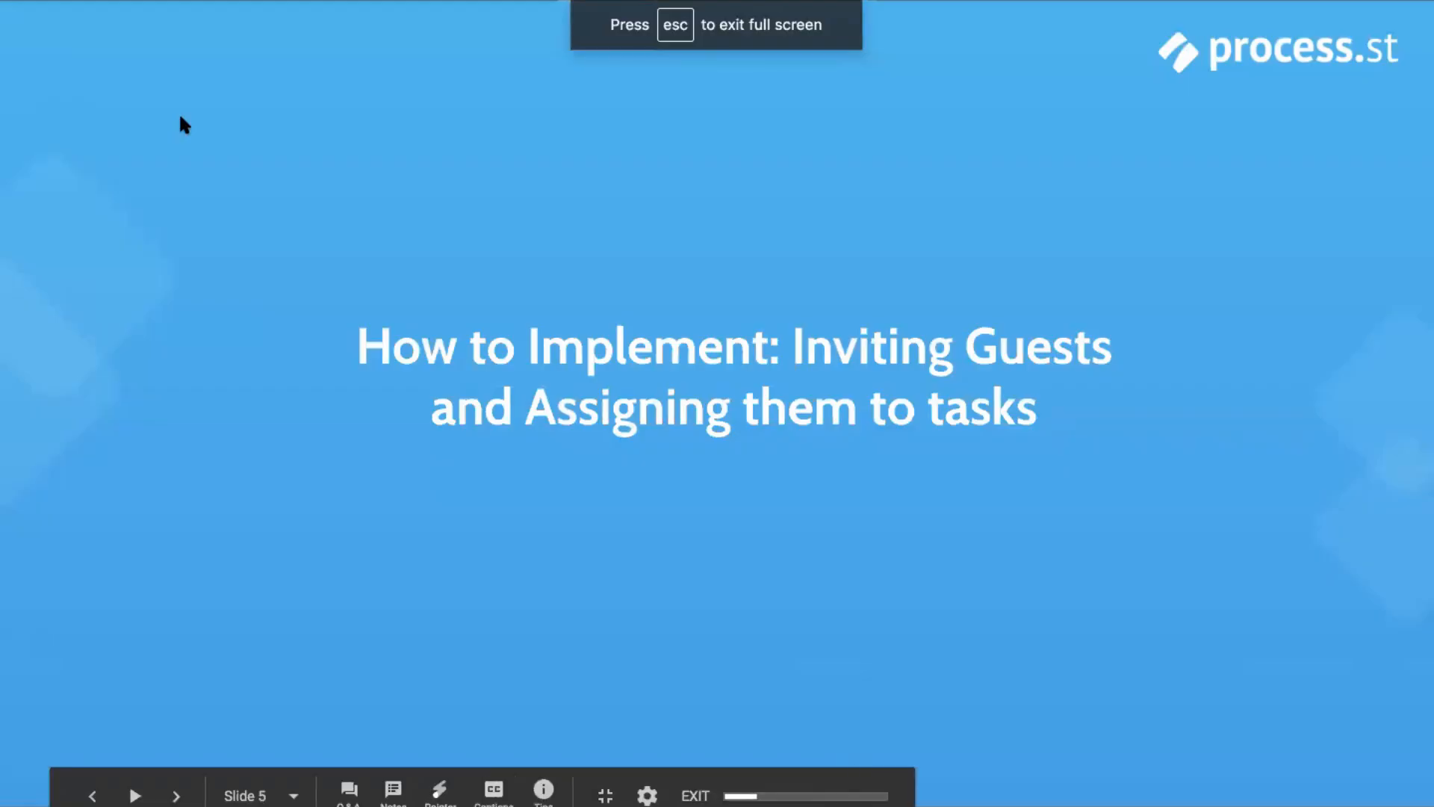
Switch to the Google Slides presentation and advance to the Checklist Share-Link slide.
key("Right")
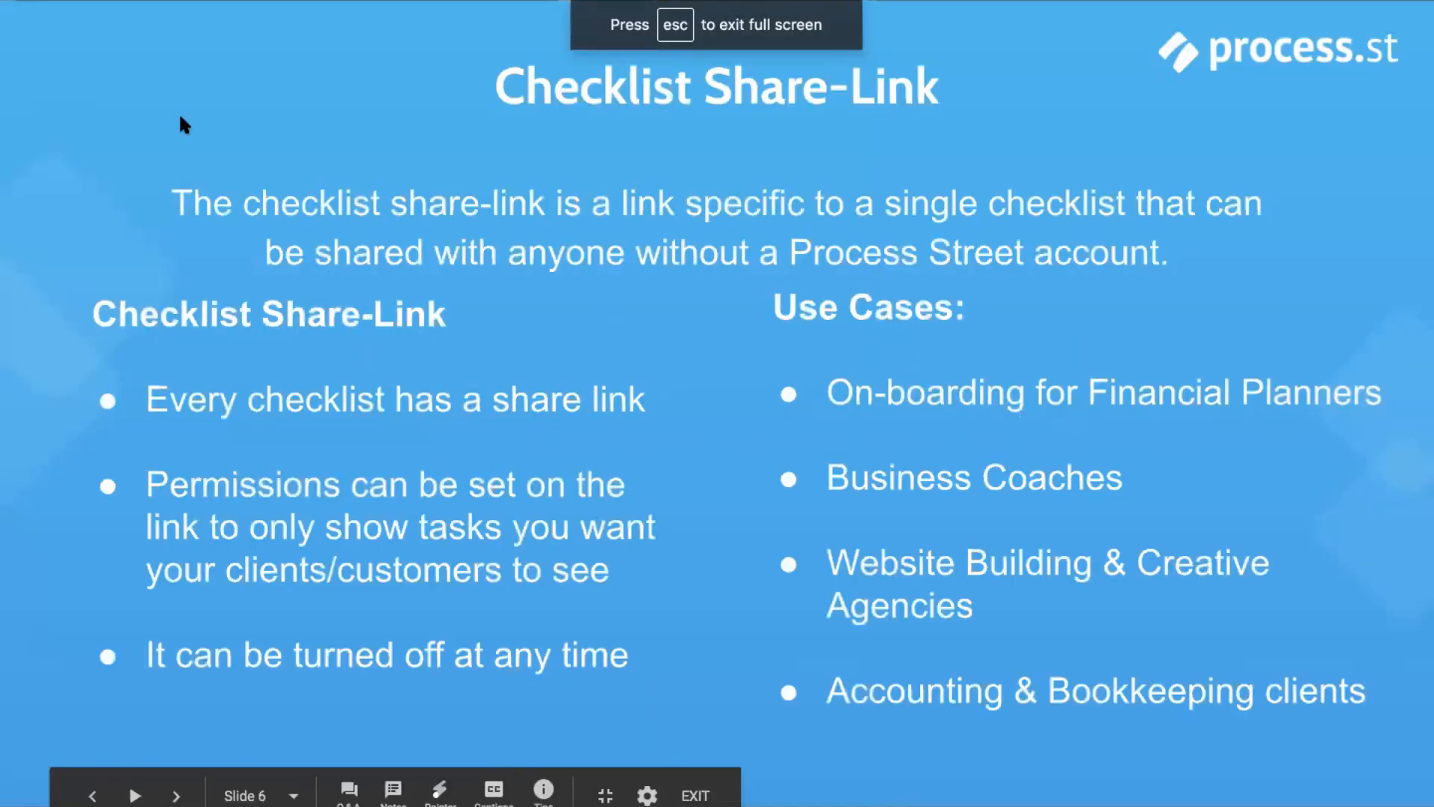
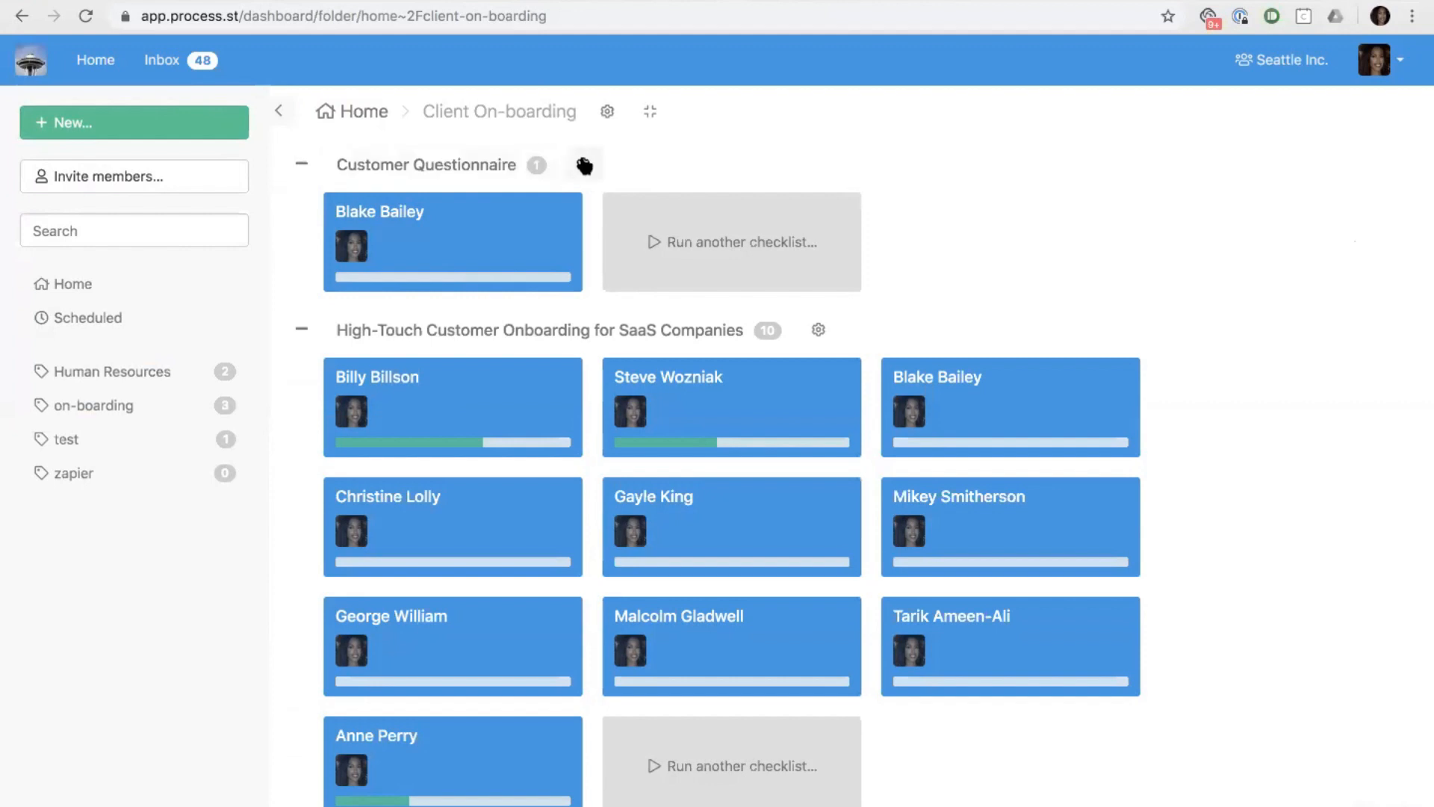
Open the run checklist link settings of the Customer Questionnaire template and expand the link options.
left_click(583, 165)
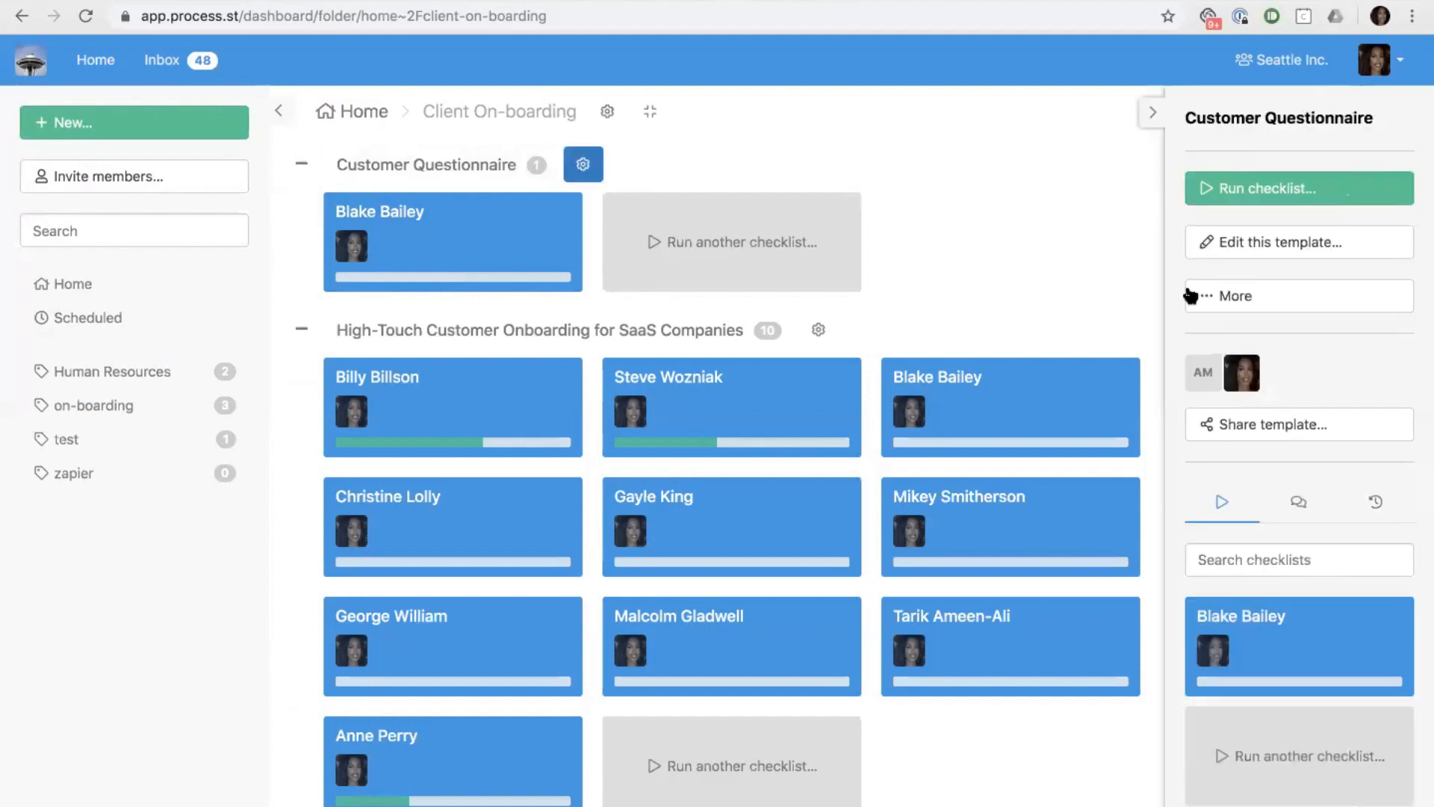
left_click(1202, 296)
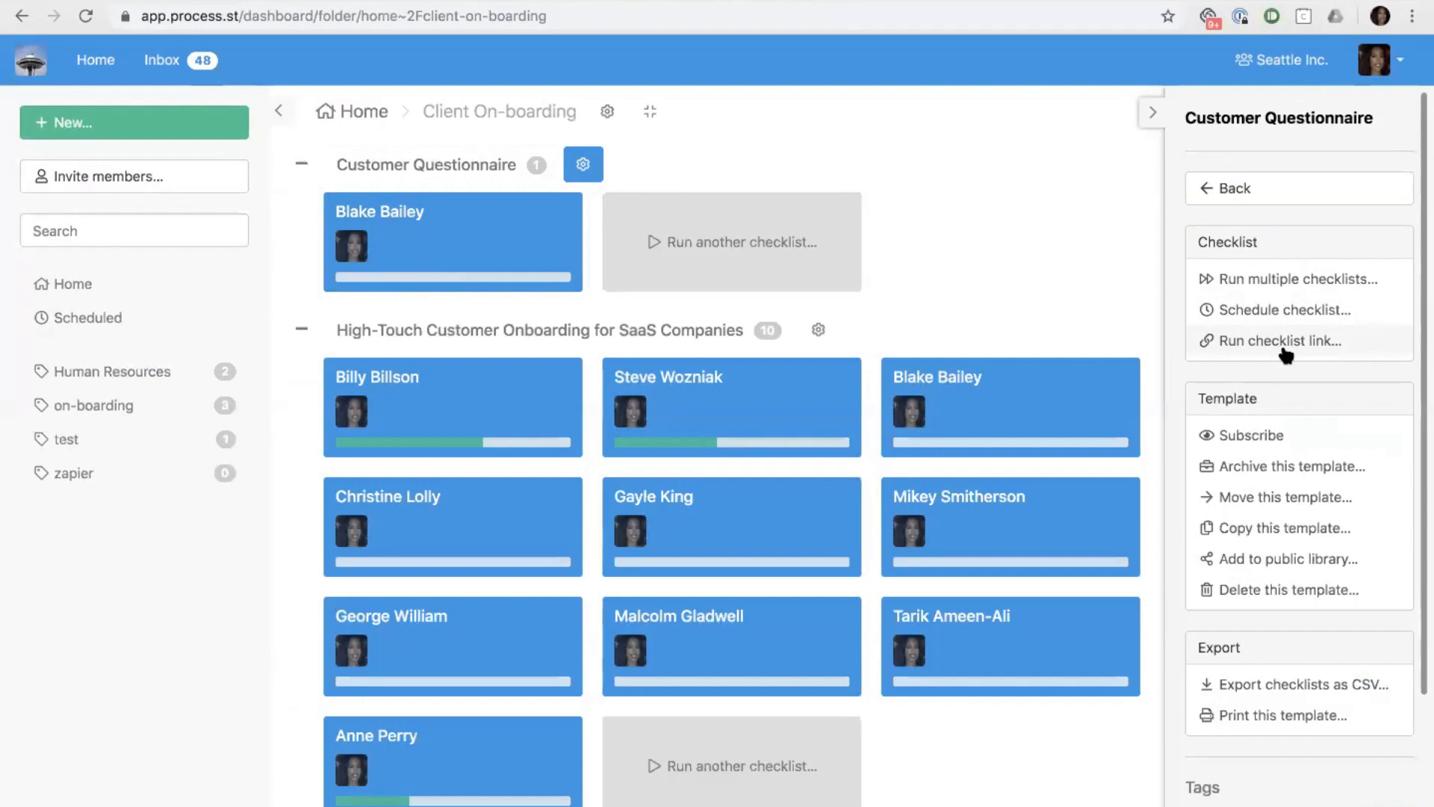
left_click(1279, 342)
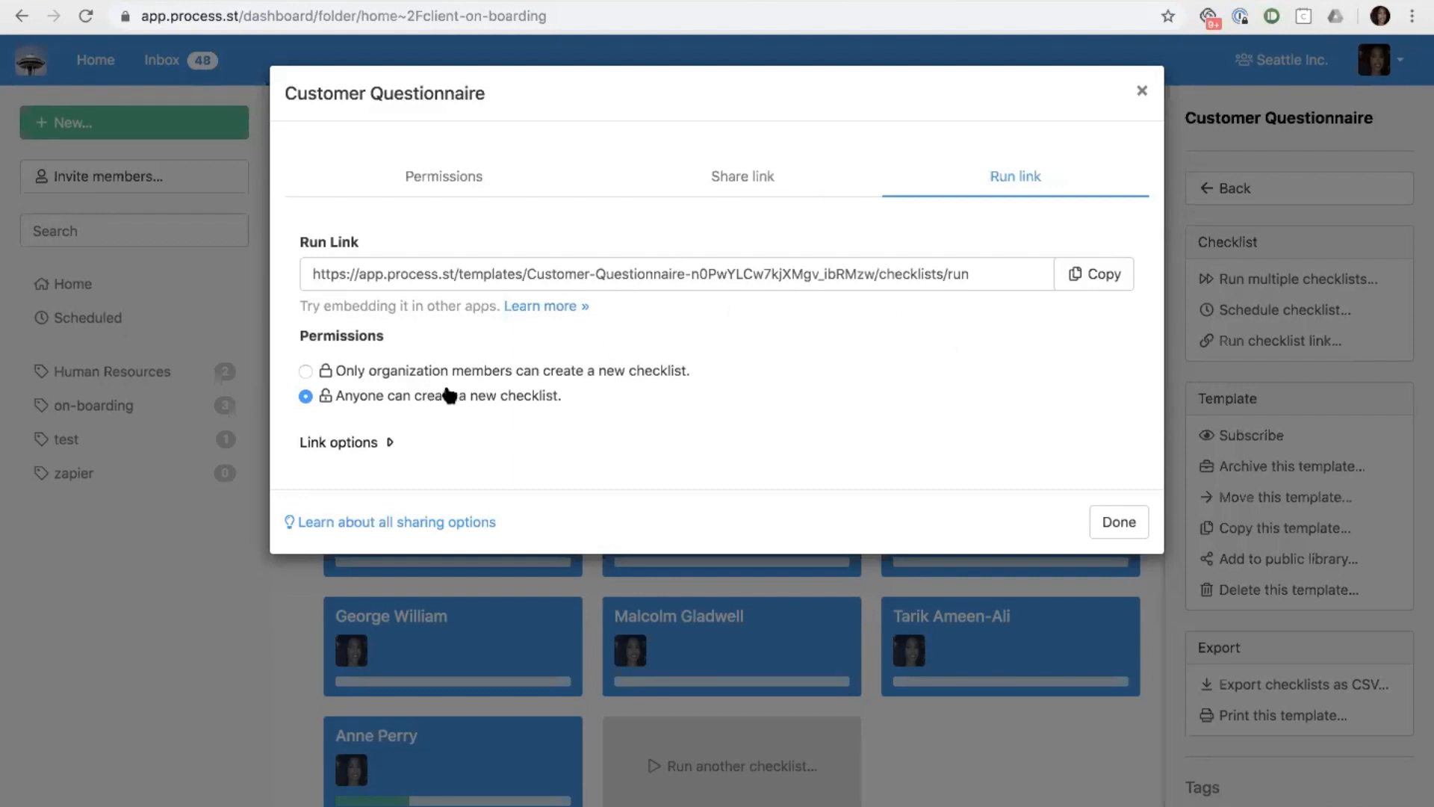
left_click(390, 445)
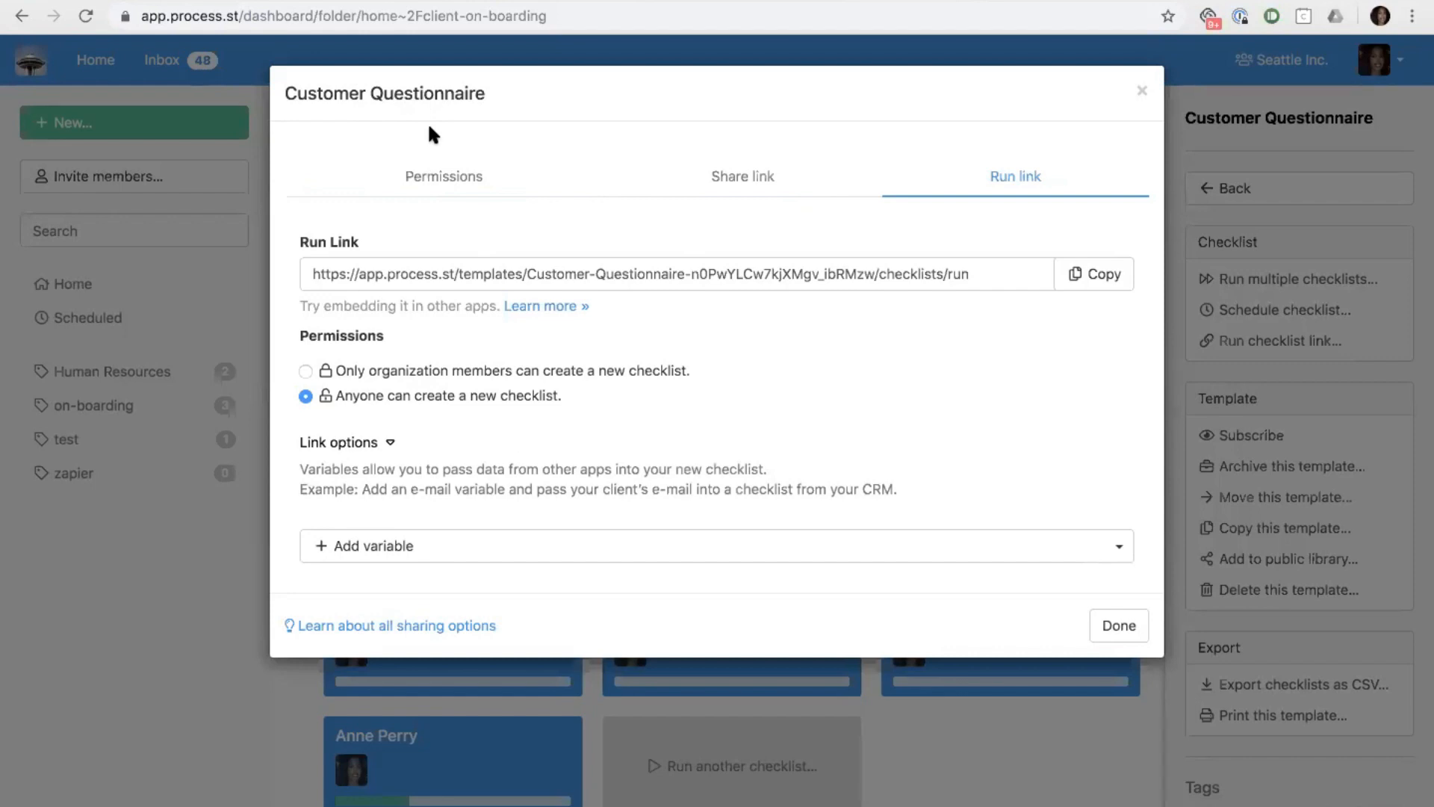
Add the variables checklist_name, form.Customer_Name and form.Customer_Email to the run link, and copy the link.
left_click(1035, 549)
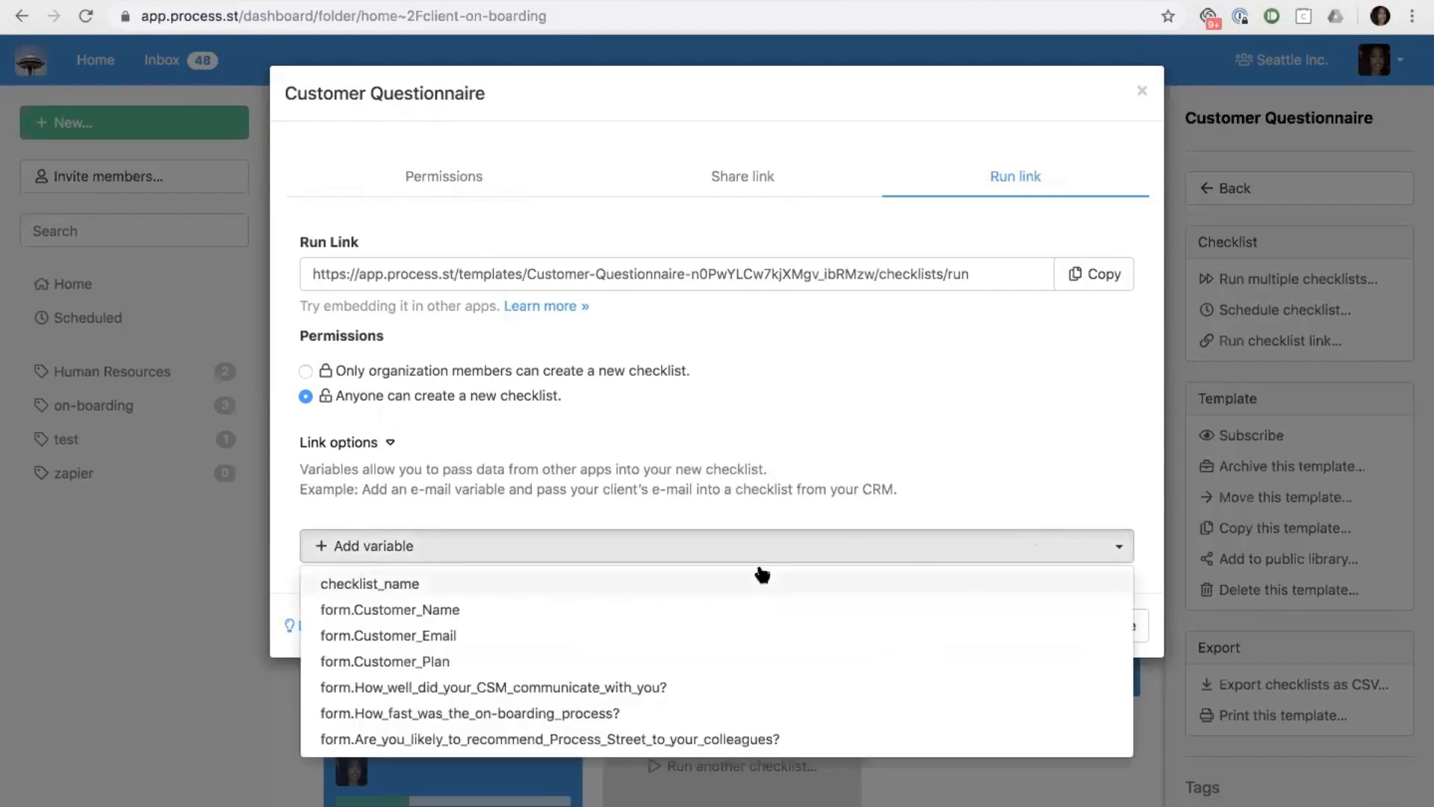
left_click(741, 429)
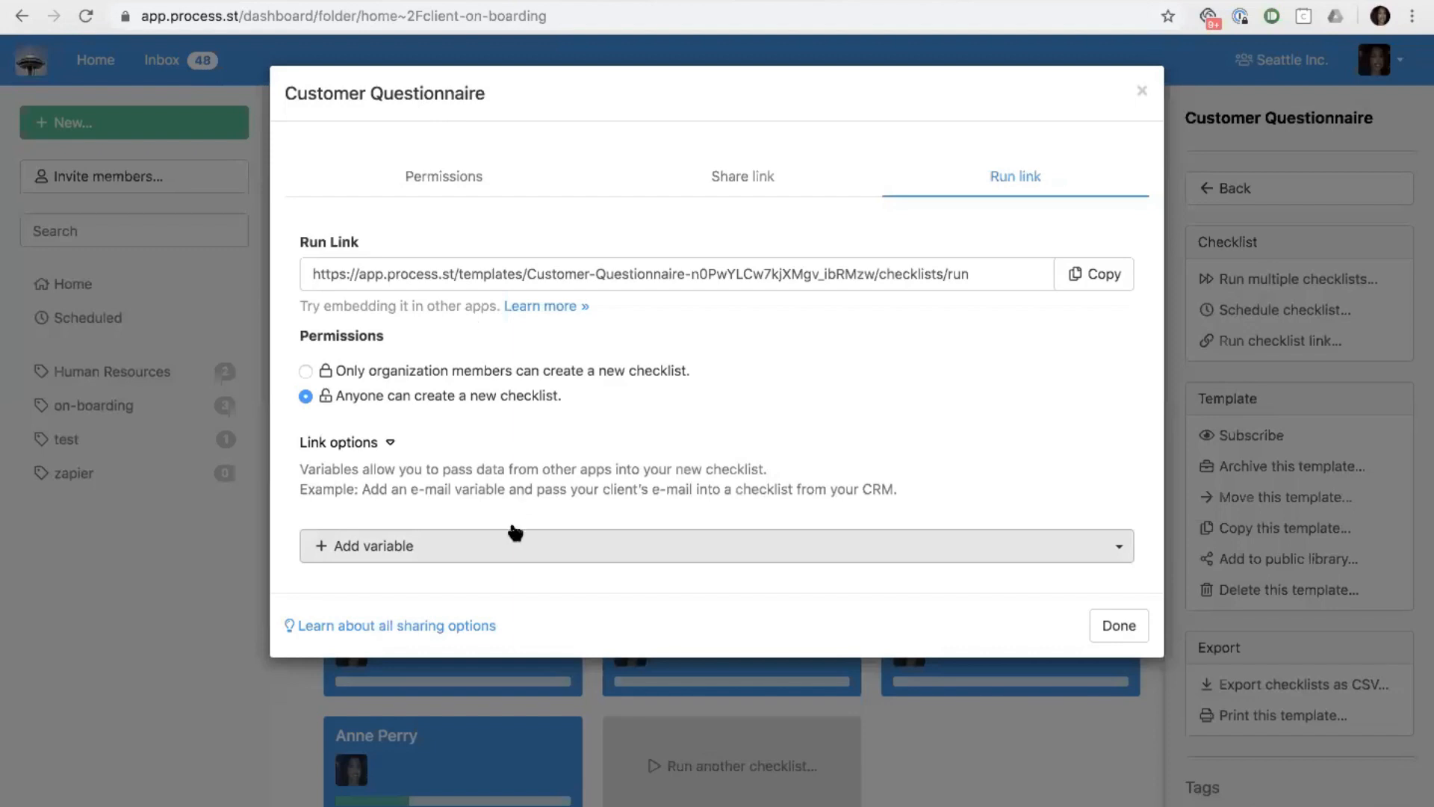
left_click(506, 547)
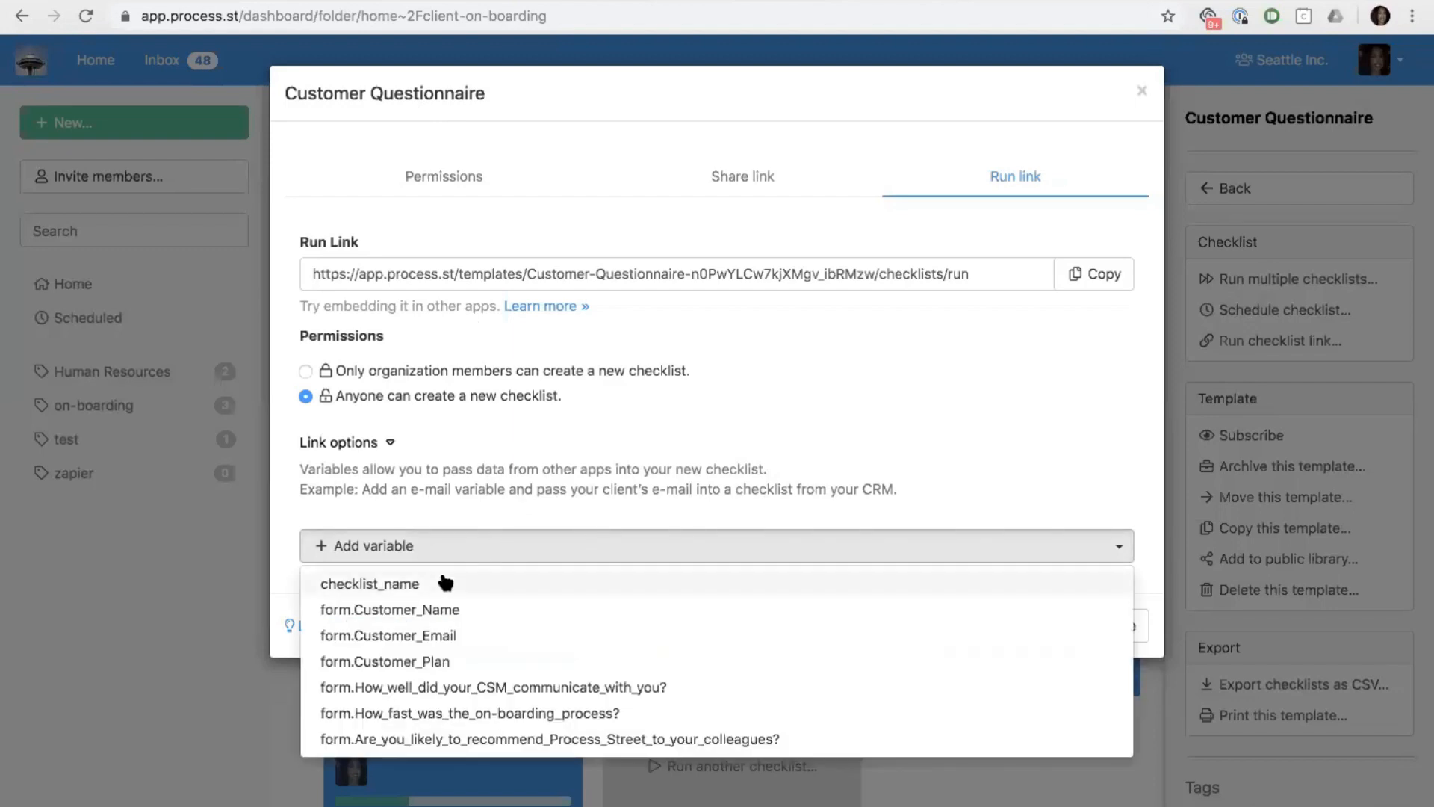
left_click(436, 584)
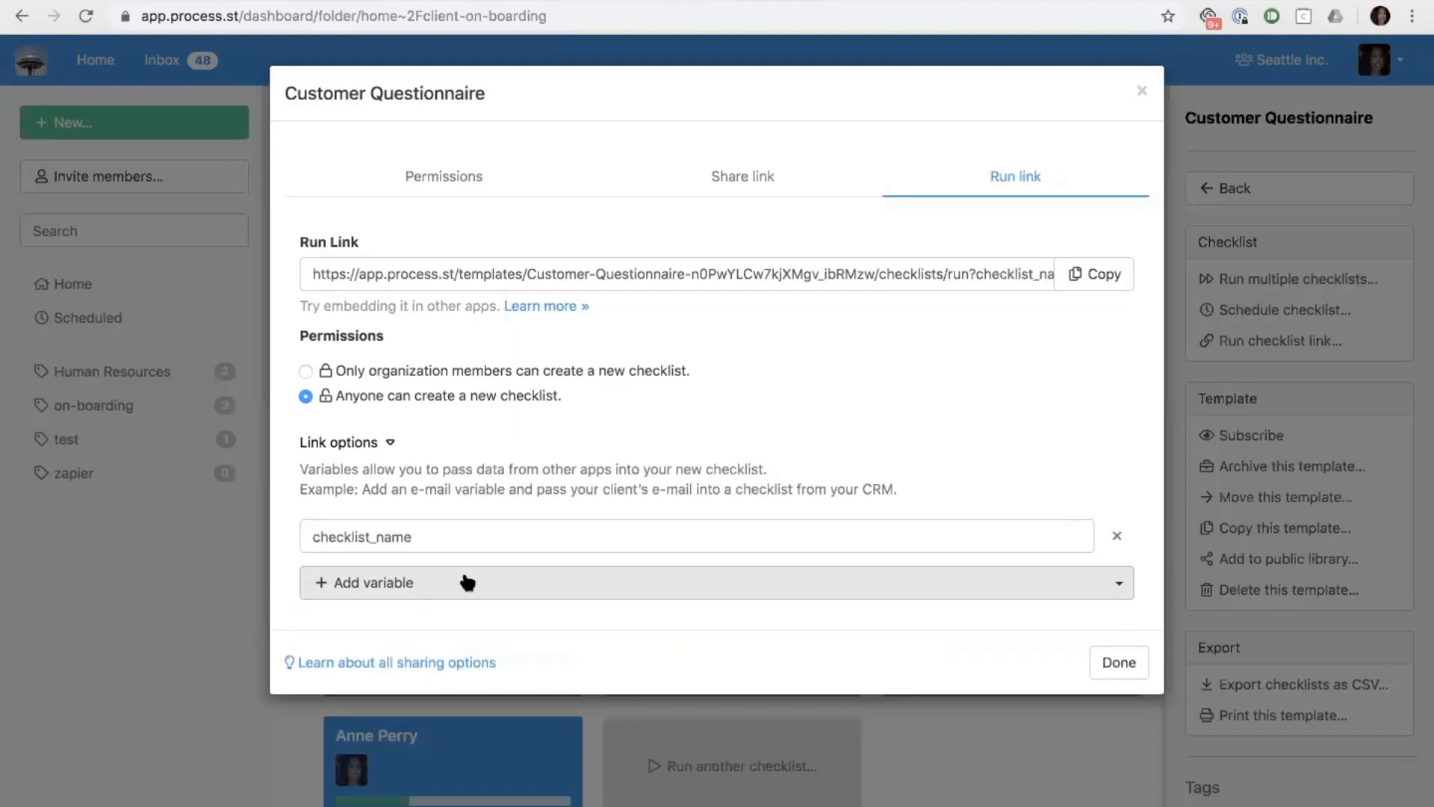
left_click(707, 591)
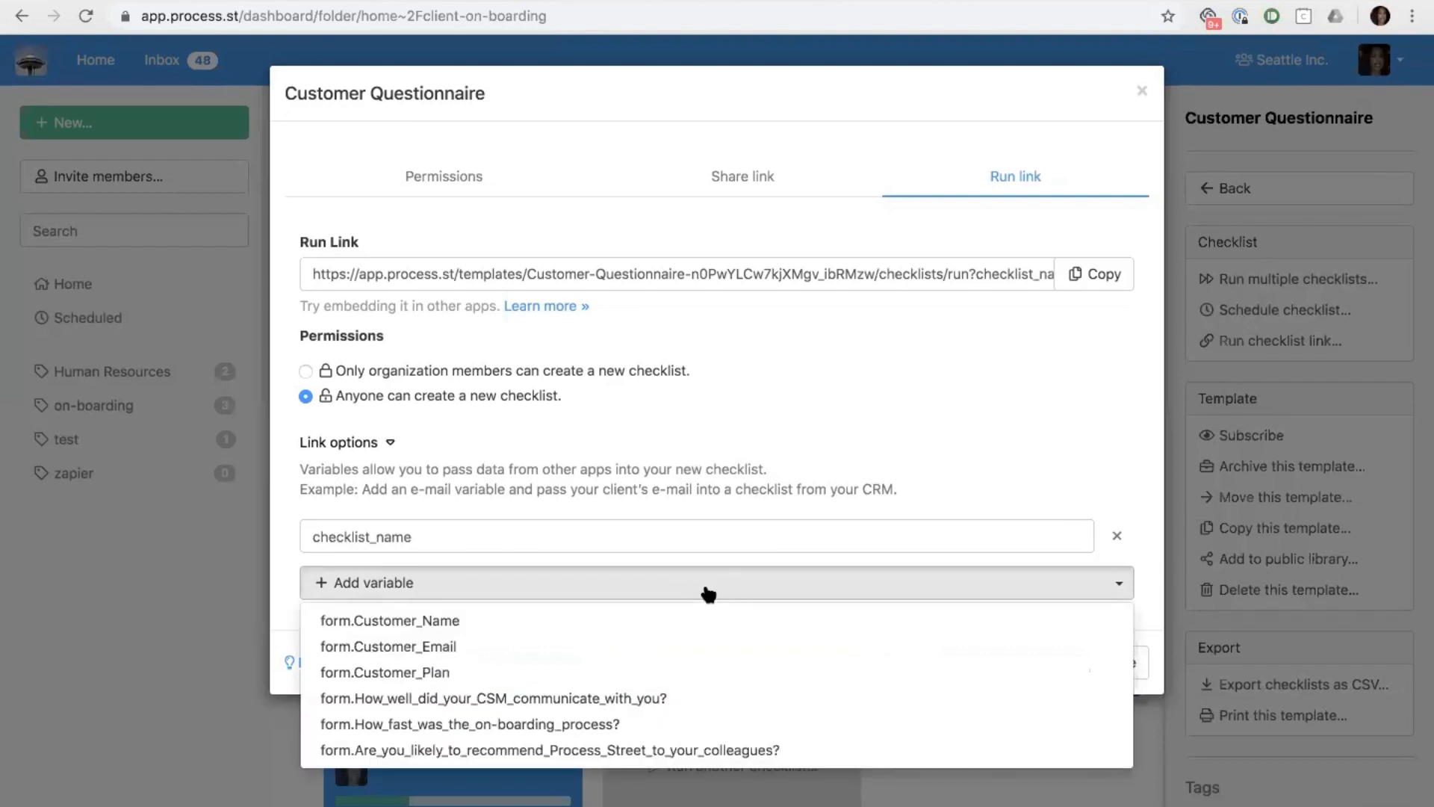
left_click(452, 622)
left_click(656, 644)
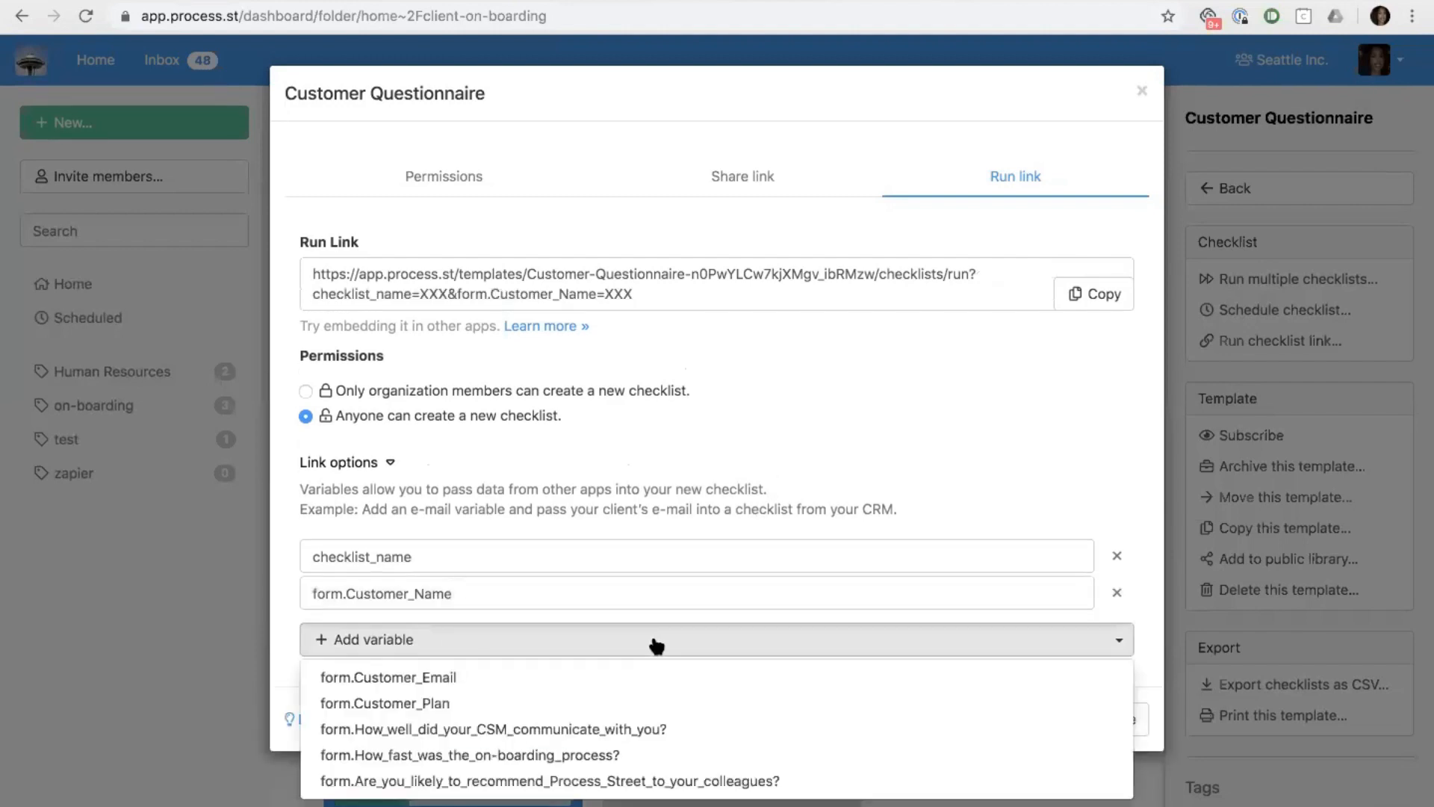
left_click(594, 677)
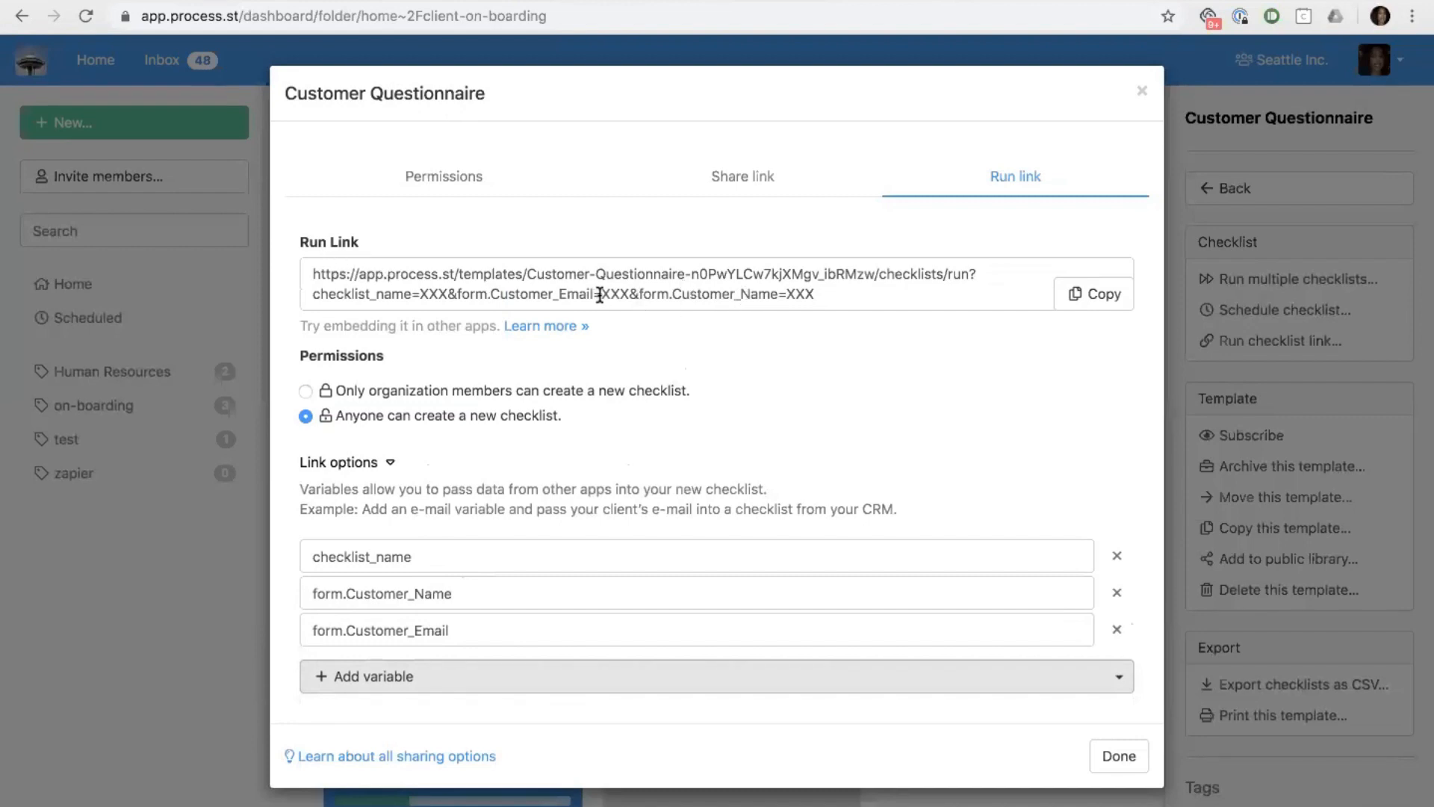
left_click_drag(602, 294, 629, 294)
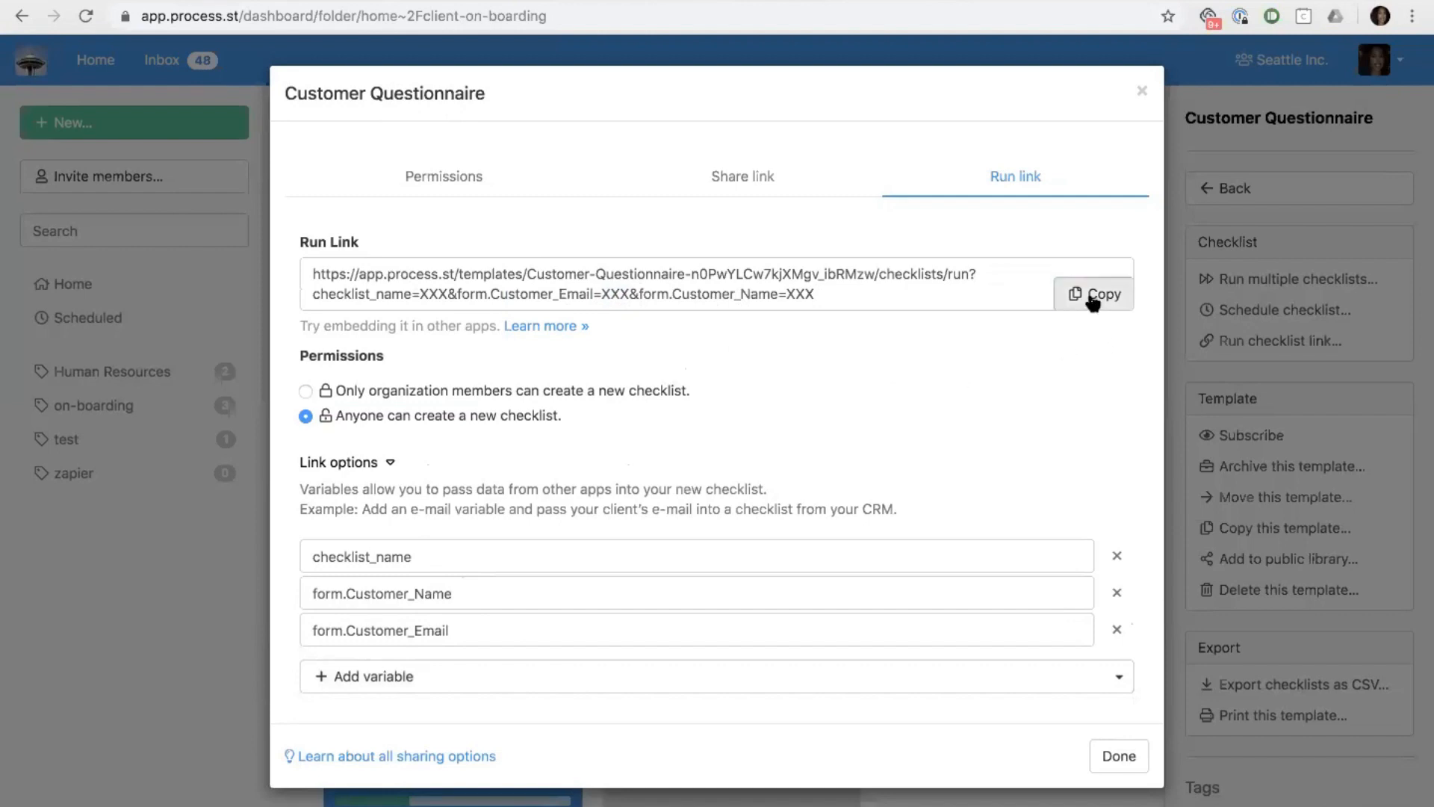
left_click(1115, 753)
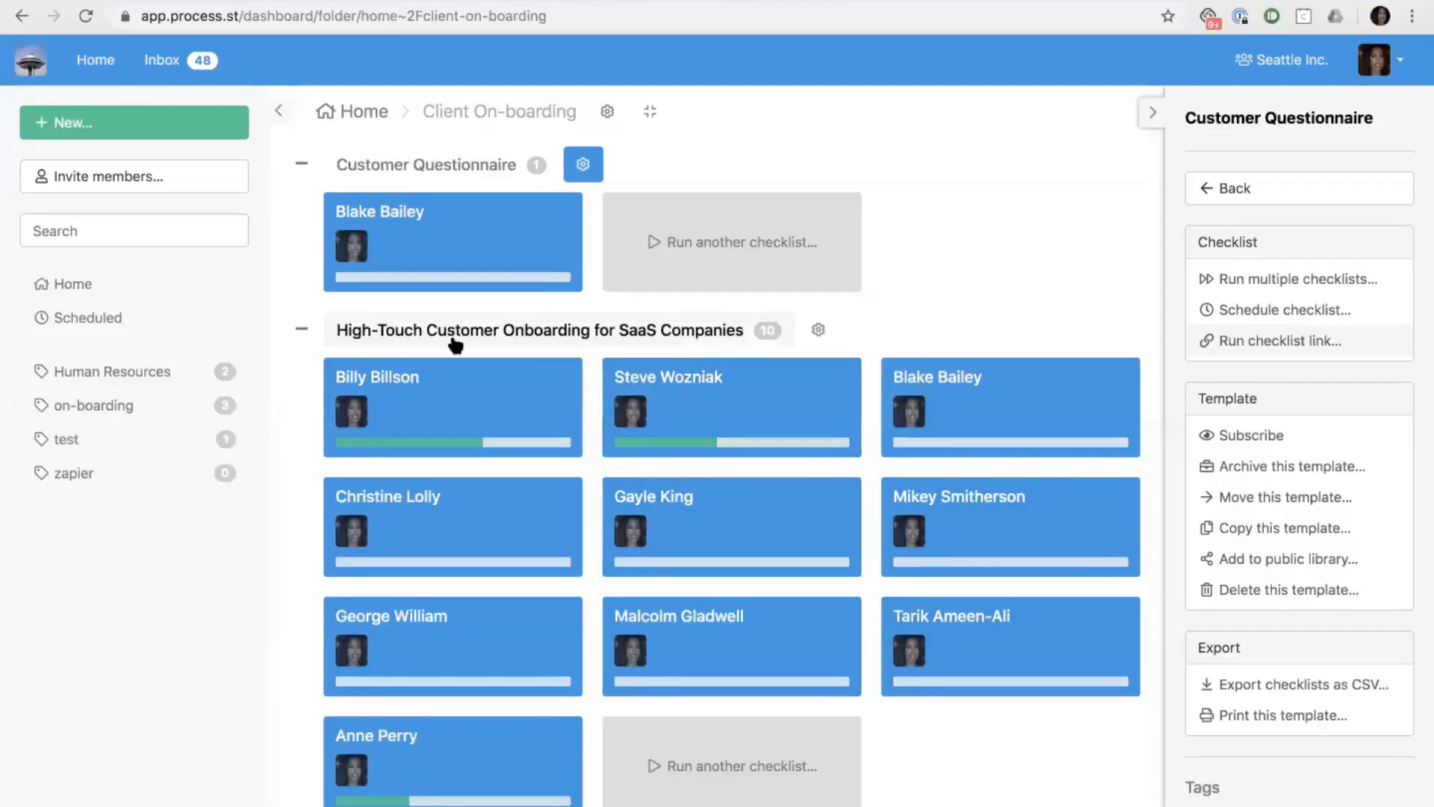
In the High-Touch Customer Onboarding for SaaS Companies template, add a text block with the copied run link to Communicate with Your CSM.
left_click(819, 332)
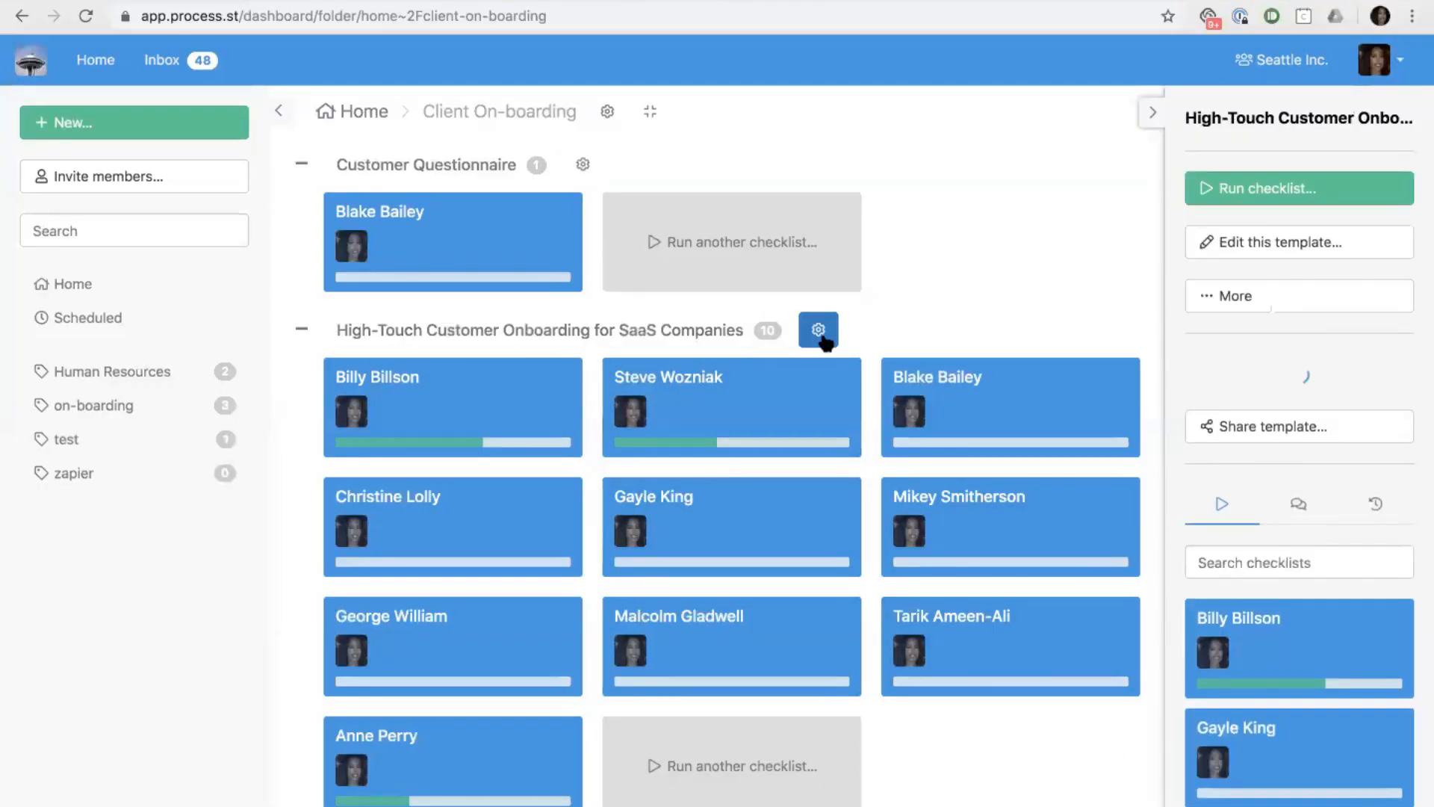
left_click(1238, 248)
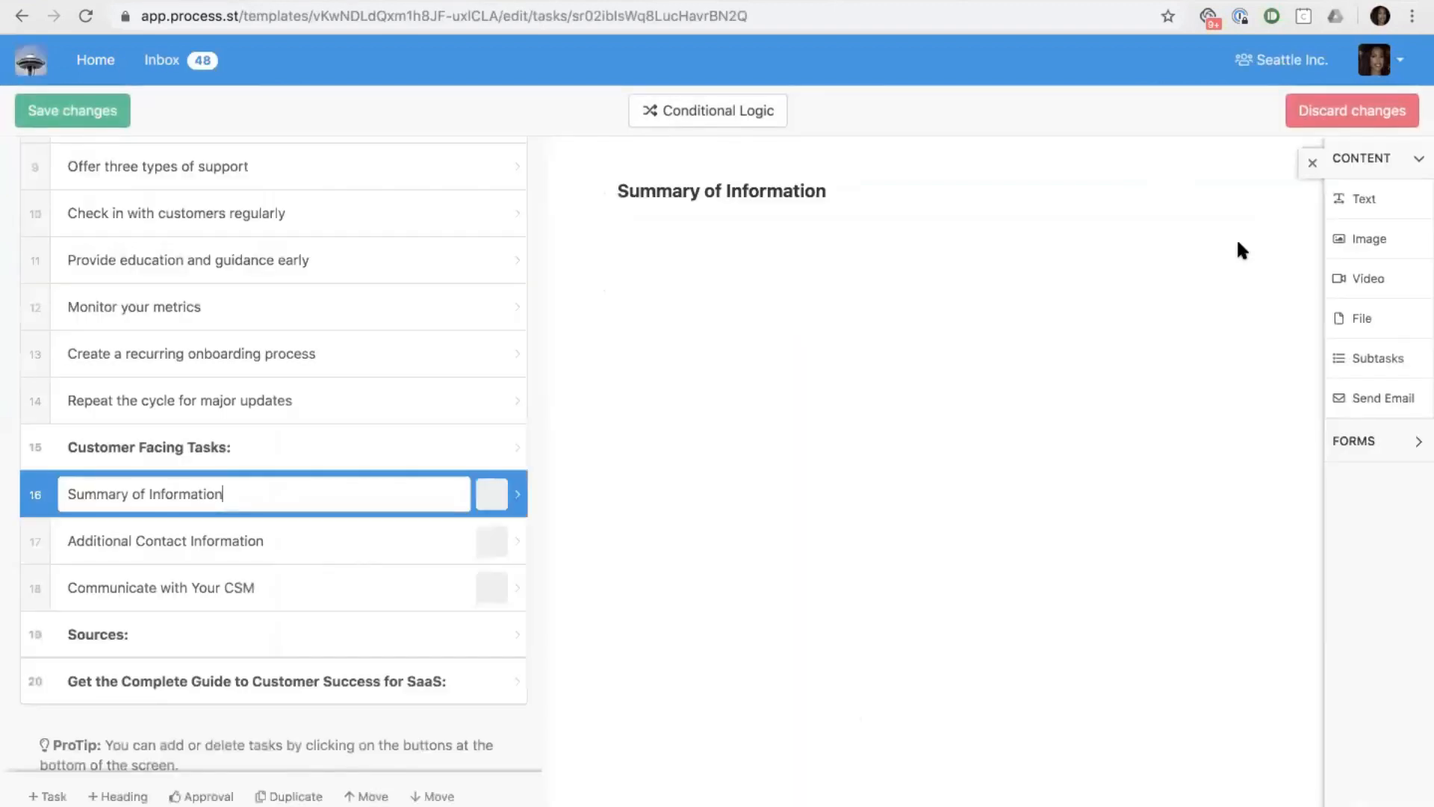
left_click(349, 596)
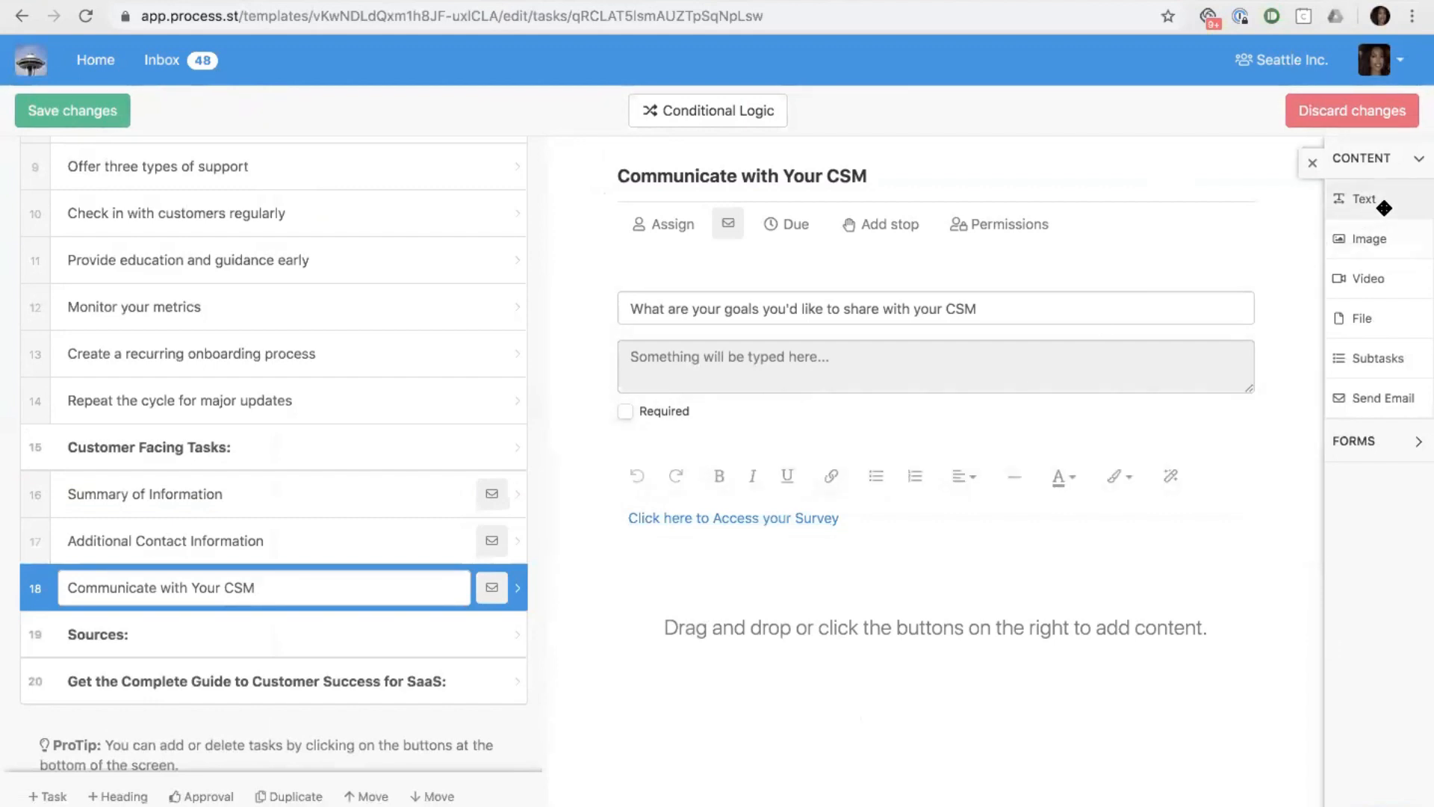
left_click_drag(1375, 198, 968, 629)
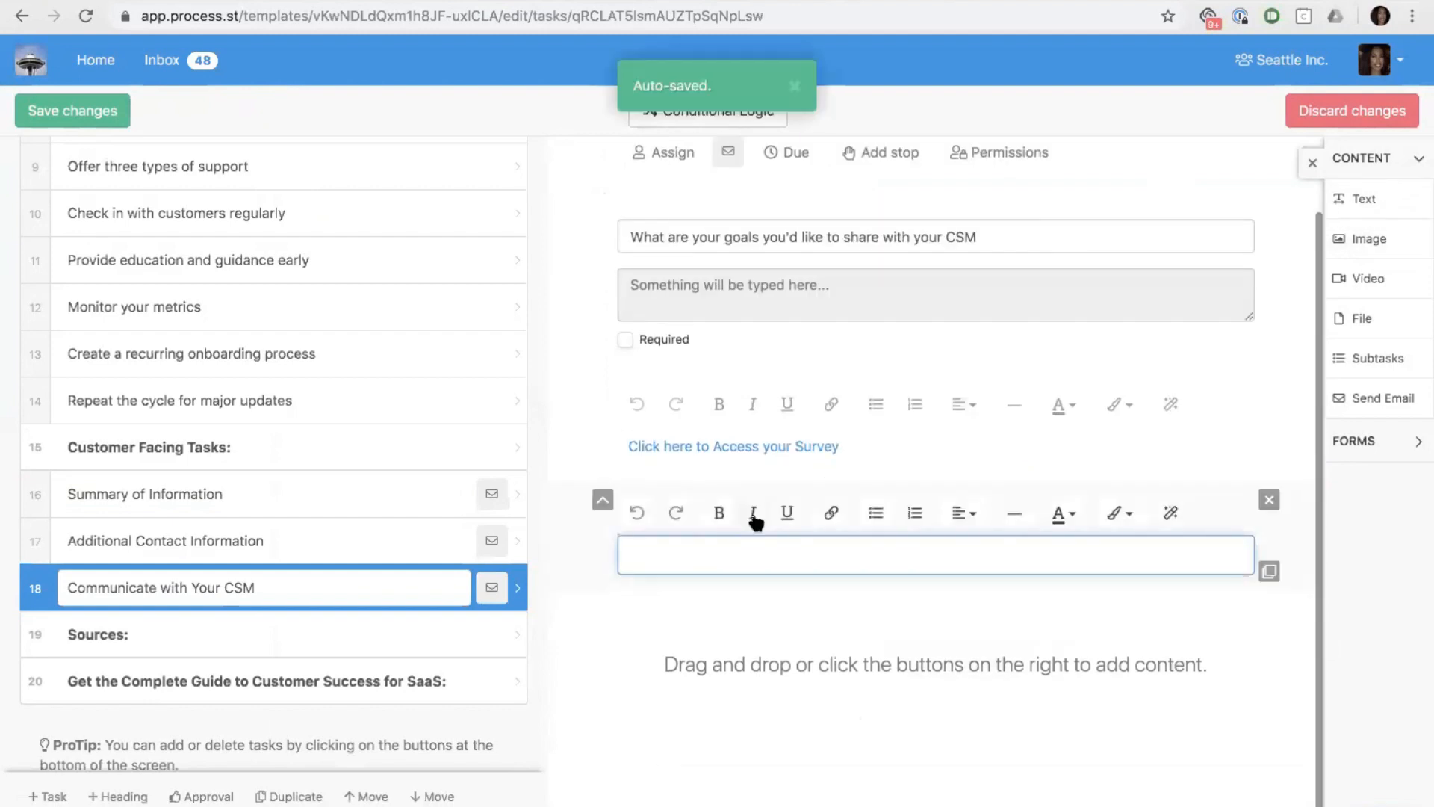
type("https://app.process.st/templates/Customer-Questionnaire-n0PwYLCw7kjXMgv_ibRMzw/checklists/run?checklist_name=XXX&form.Customer_Email=XXX&form.Customer_Name=XXX")
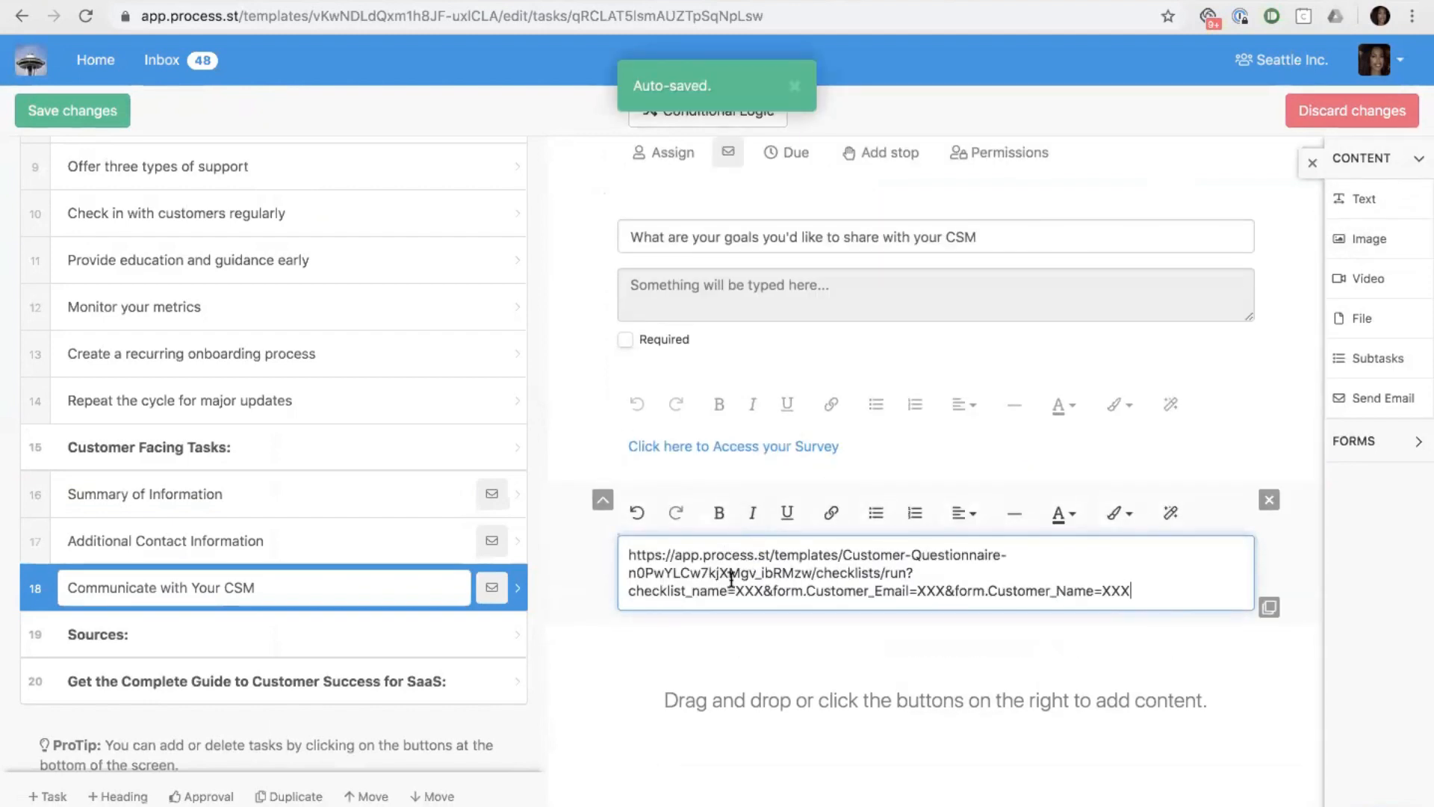
Replace the checklist_name placeholder in the pasted run link with the Checklist name variable.
left_click_drag(735, 592, 762, 596)
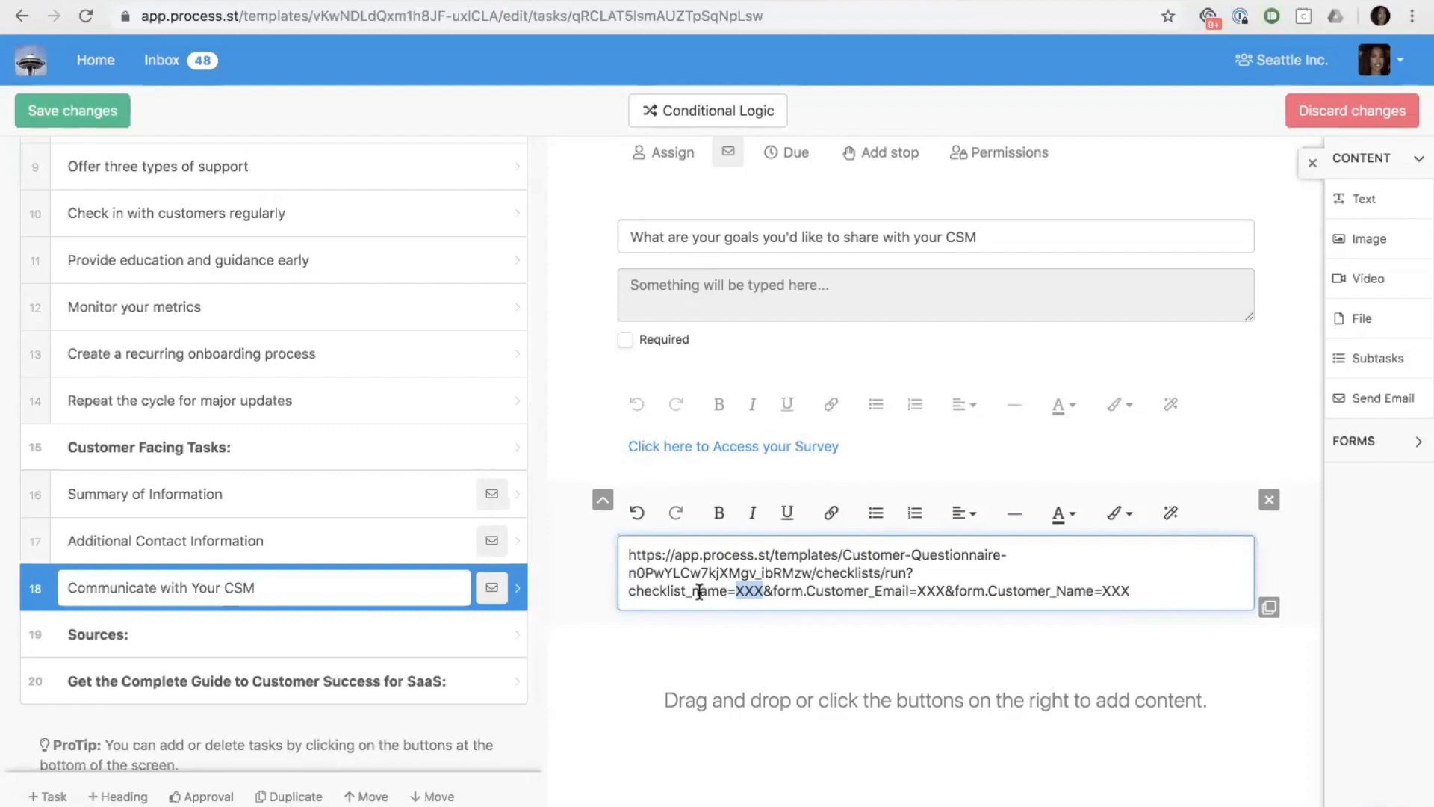
left_click(1171, 516)
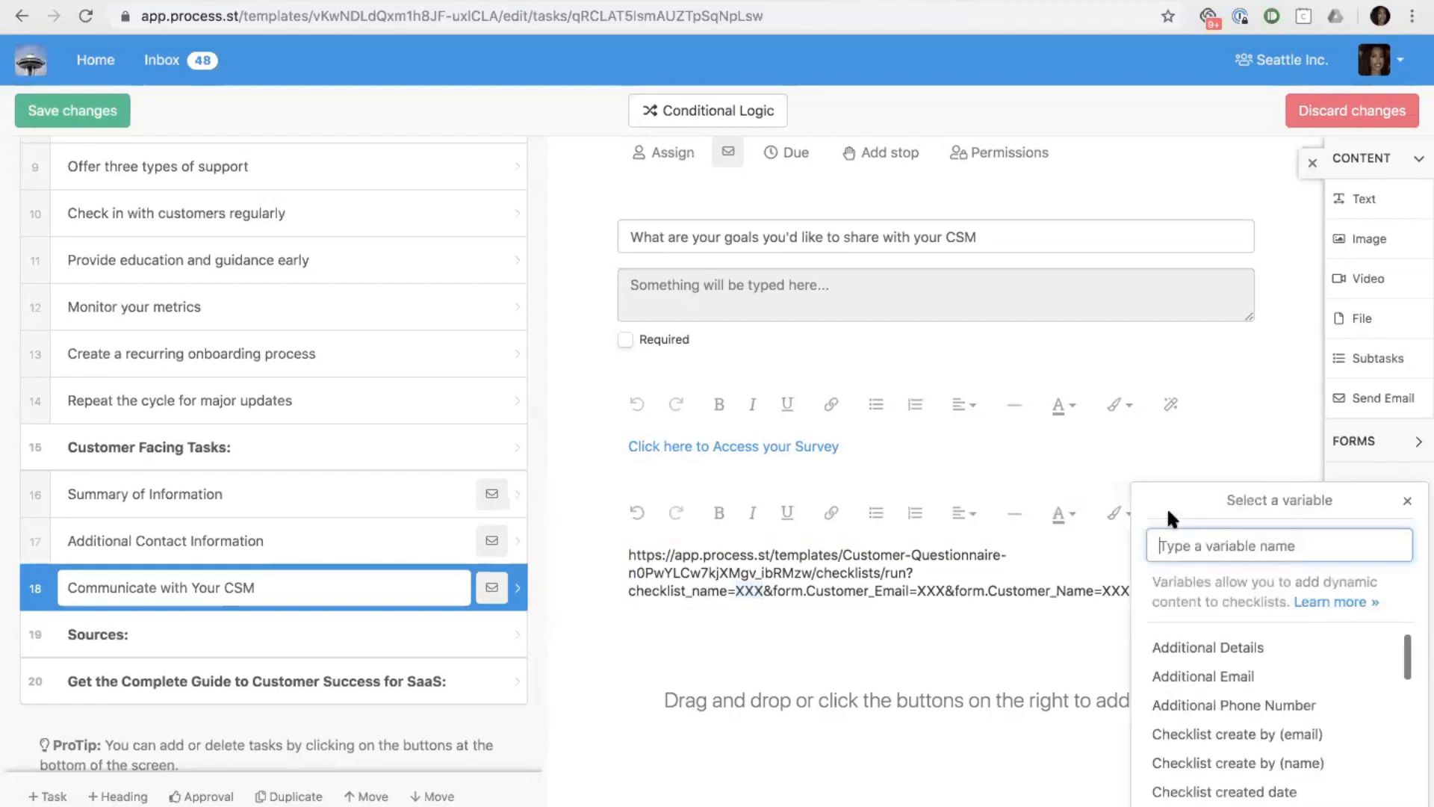
type("chec")
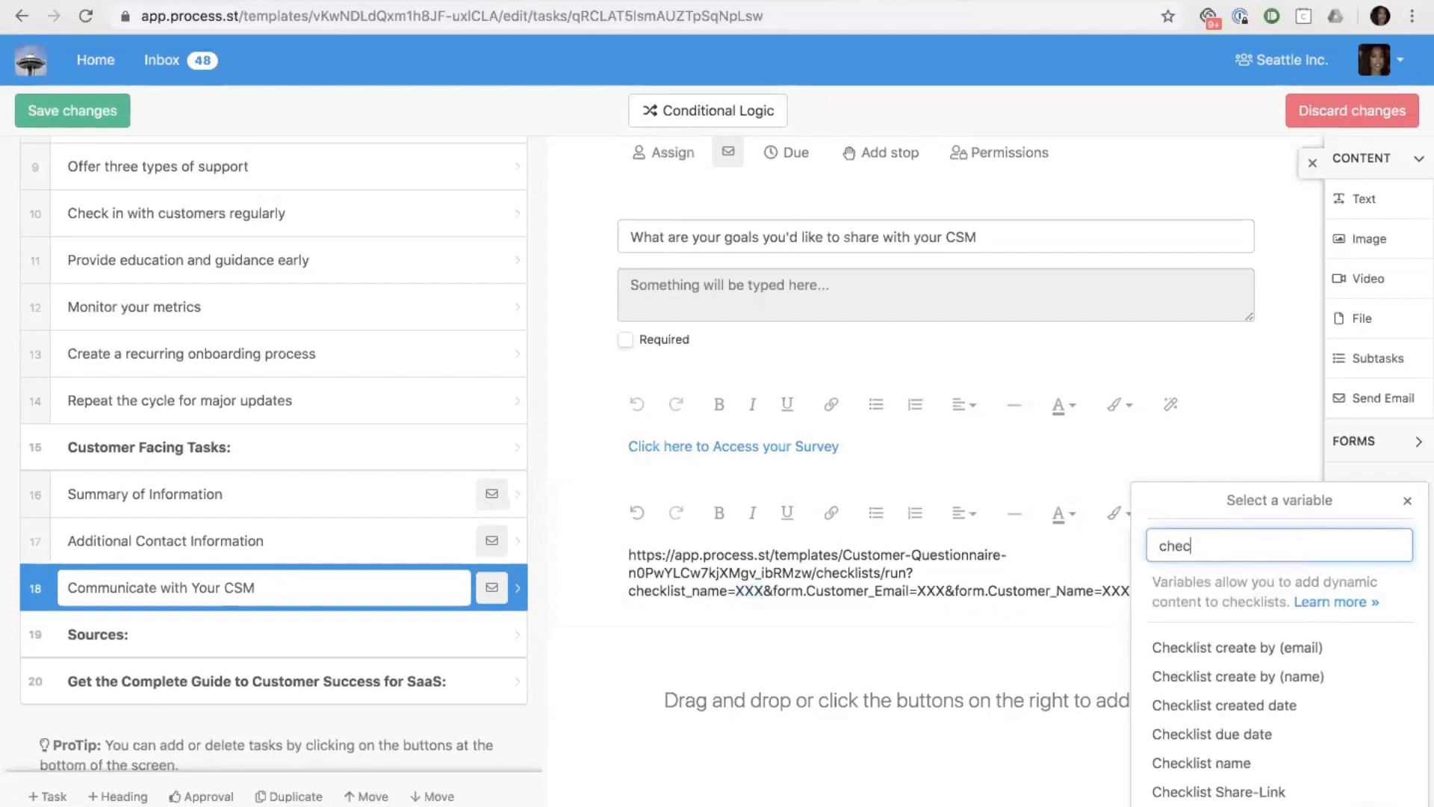
type("klist")
left_click(1206, 762)
Replace the run link's form.Customer_Email and form.Customer_Name placeholders with the Customer Email and Customer Name variables.
left_click_drag(900, 591, 925, 591)
left_click(1166, 511)
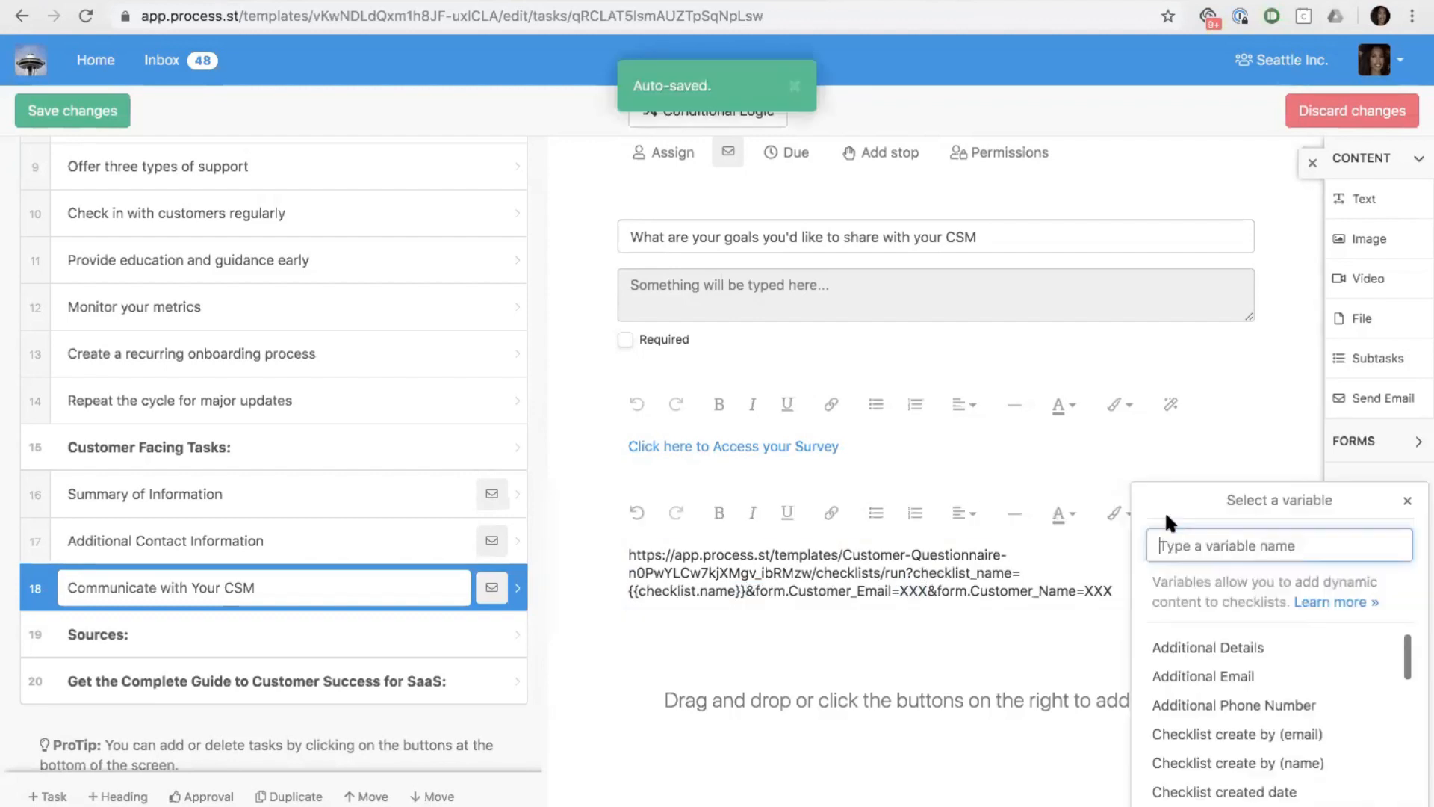
type("custom")
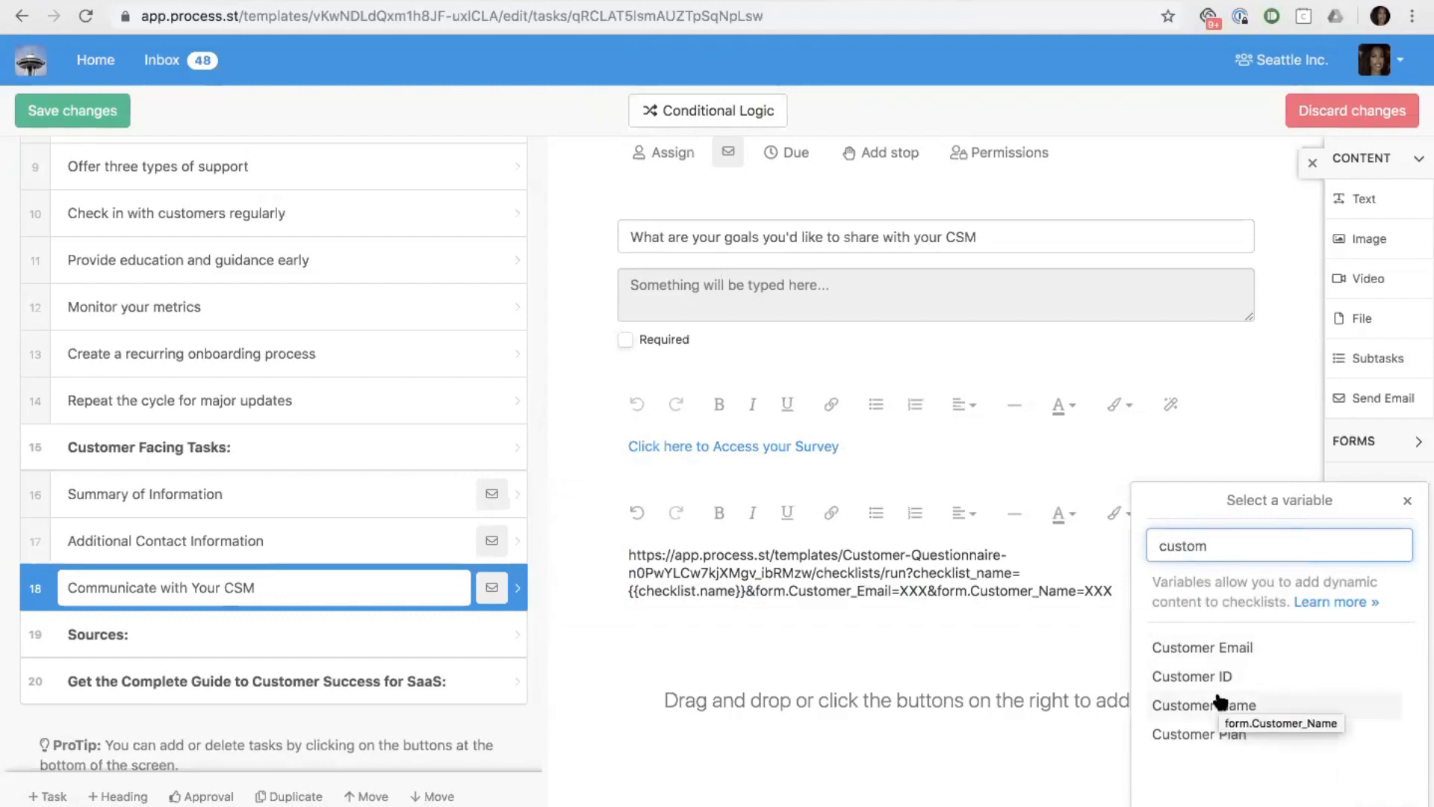
left_click(1209, 647)
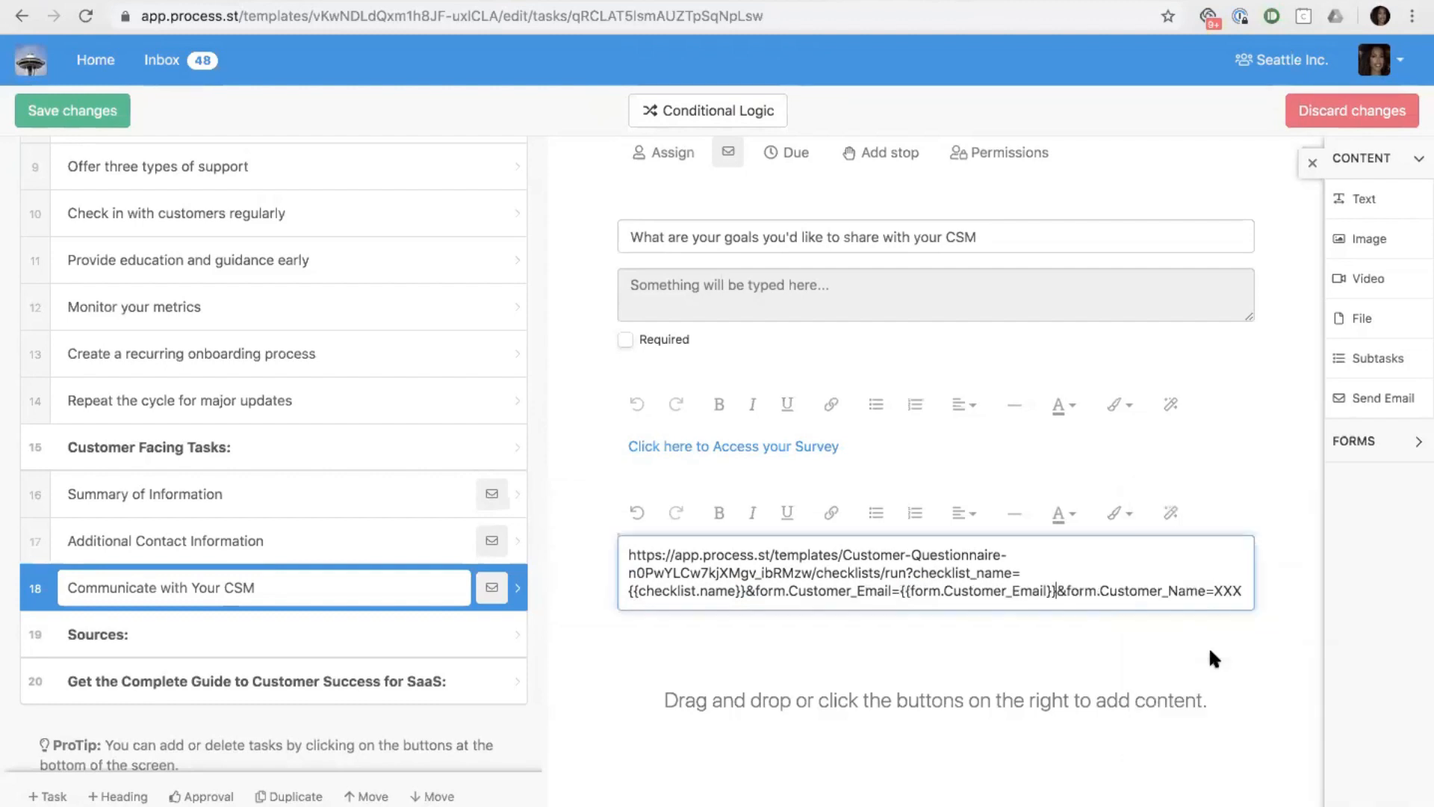
double_click(1226, 590)
left_click(1170, 514)
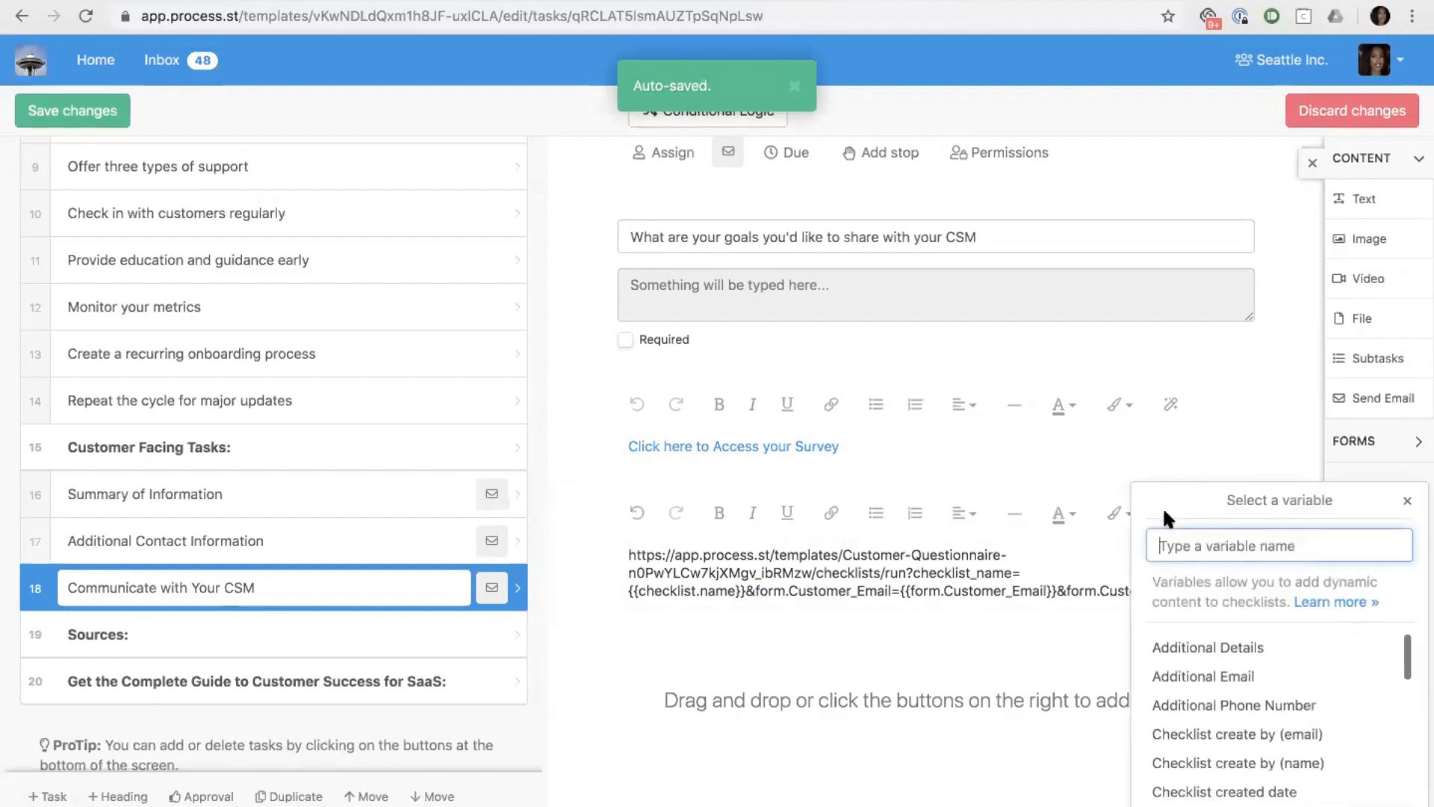
type("cust")
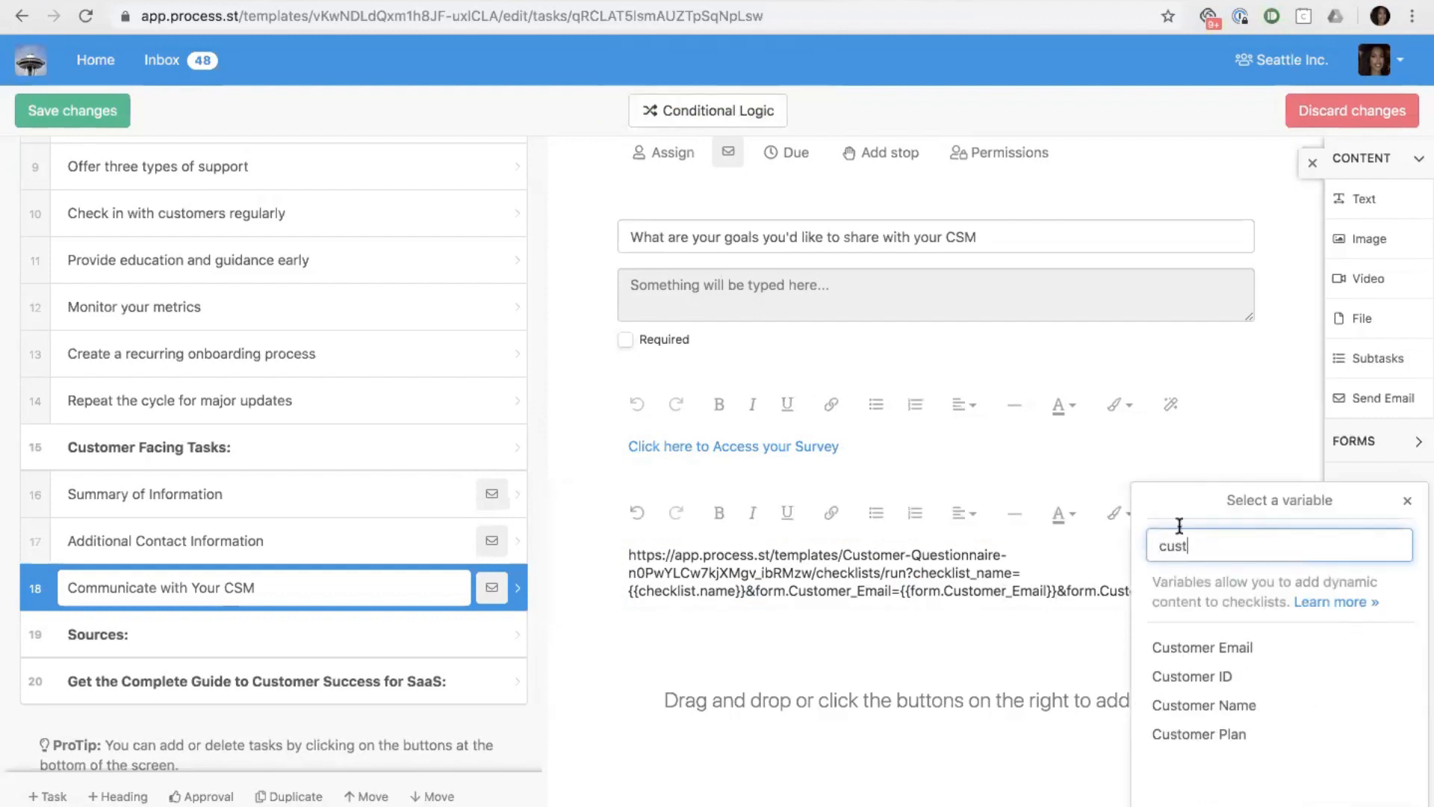
left_click(1220, 706)
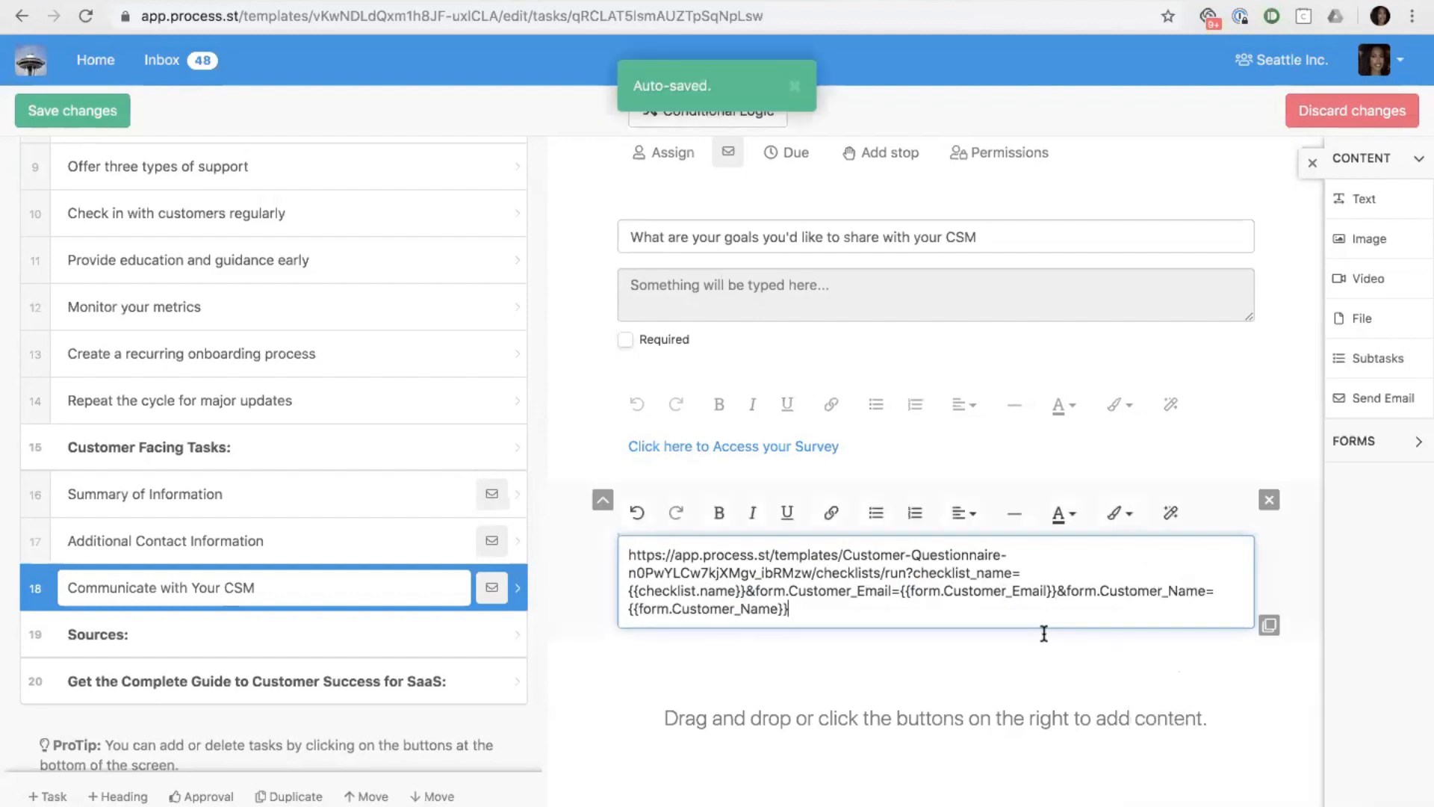
Turn the full run link text into a hyperlink to that URL, displayed as Survey.
left_click_drag(825, 610, 617, 556)
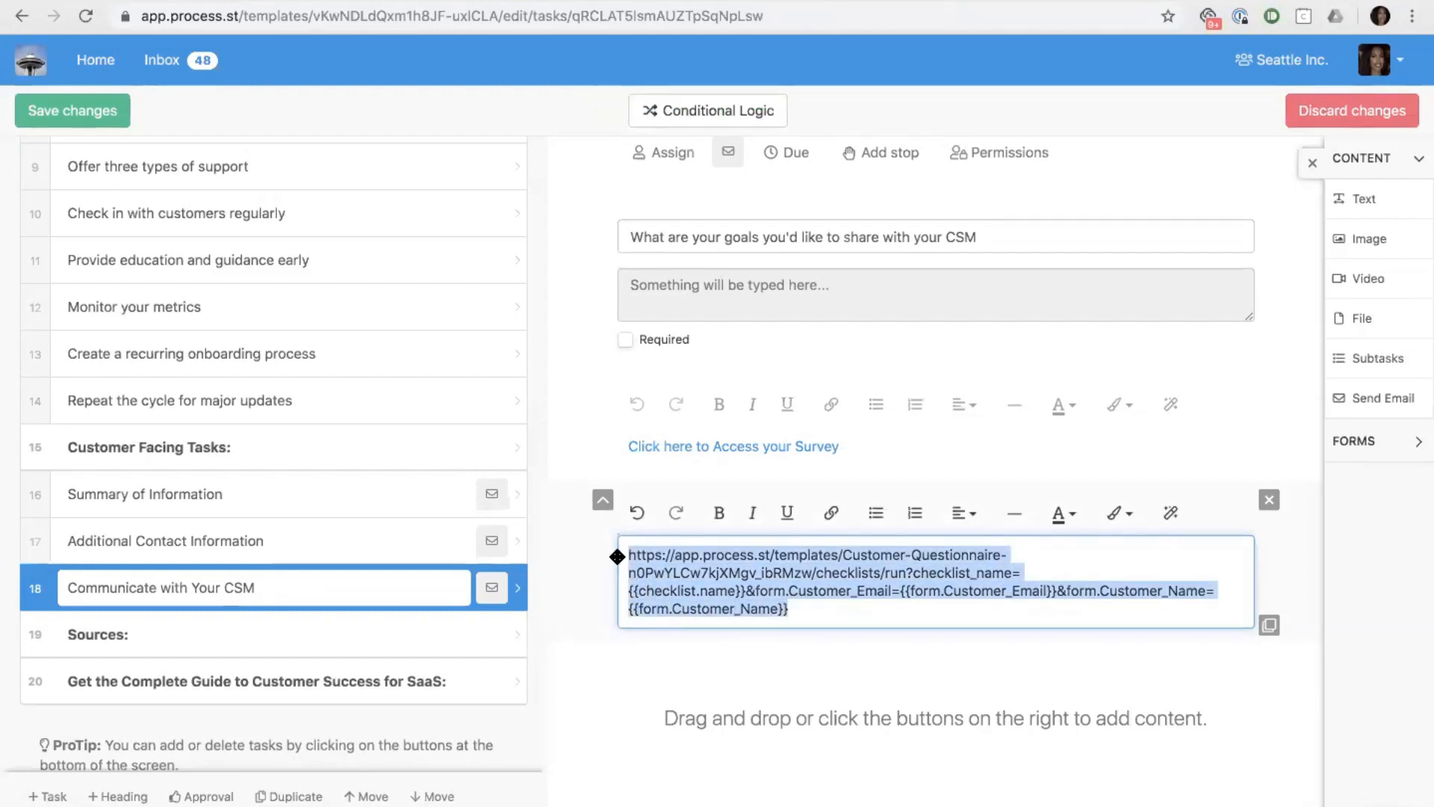
left_click(832, 514)
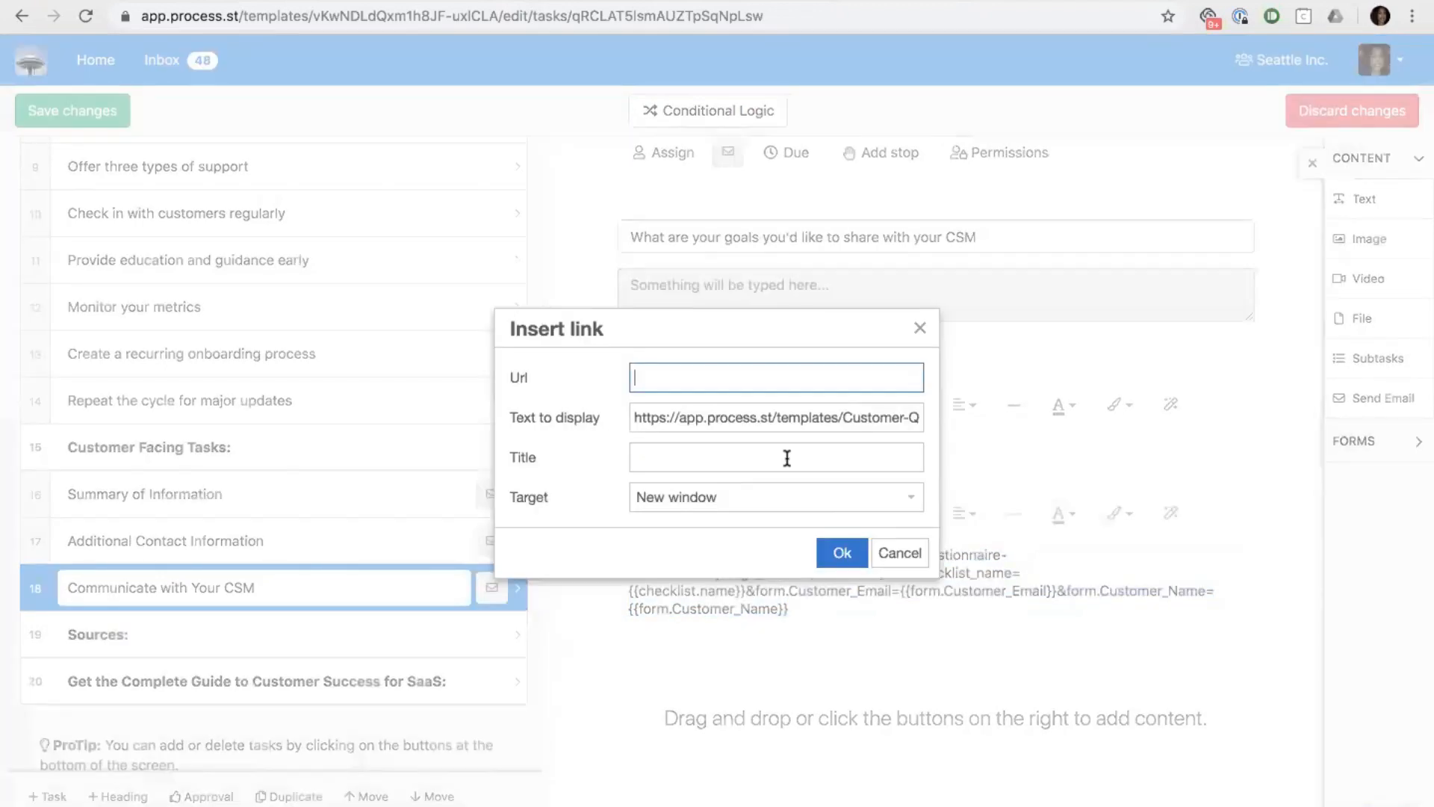
key("ctrl+v")
triple_click(749, 418)
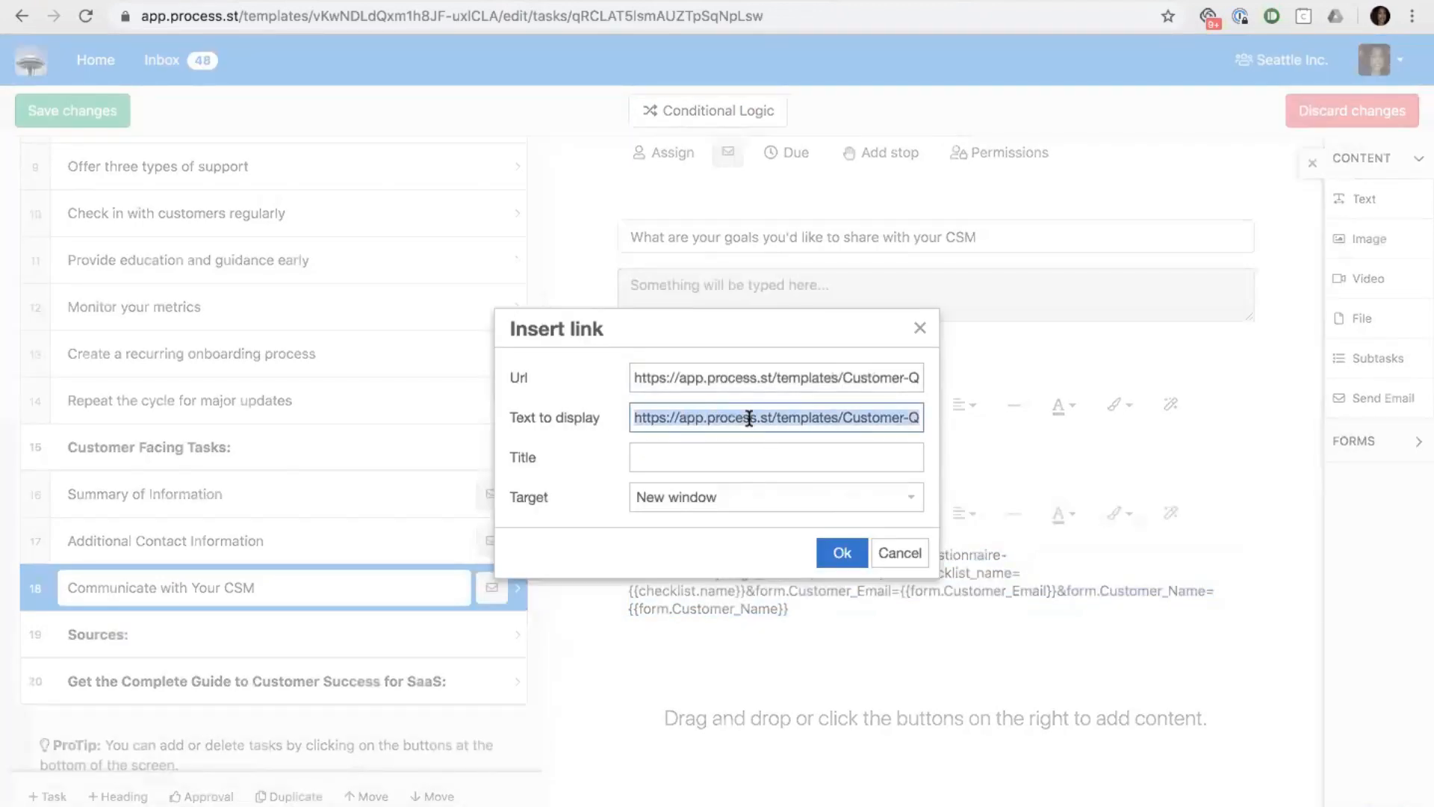
type("Survey")
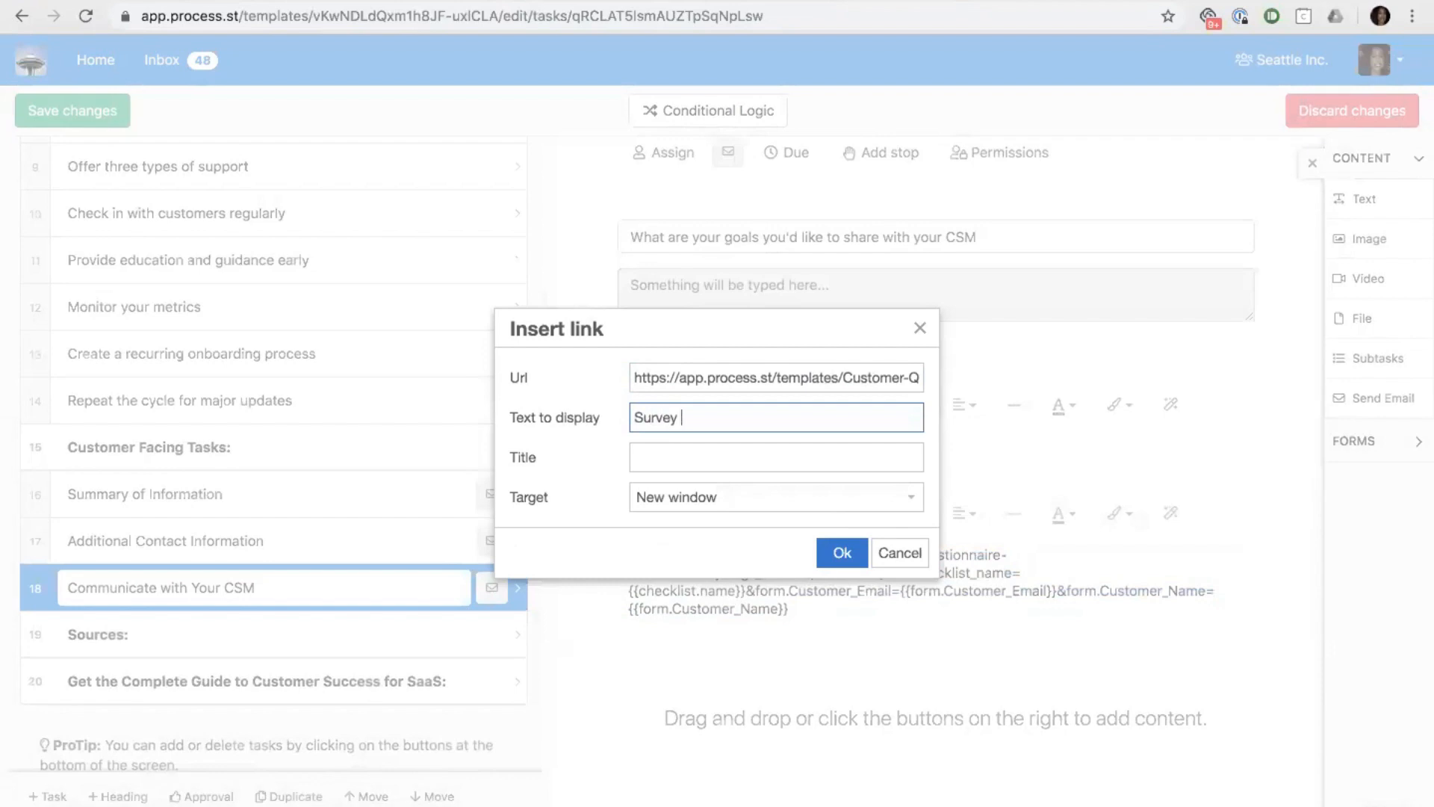
left_click(840, 552)
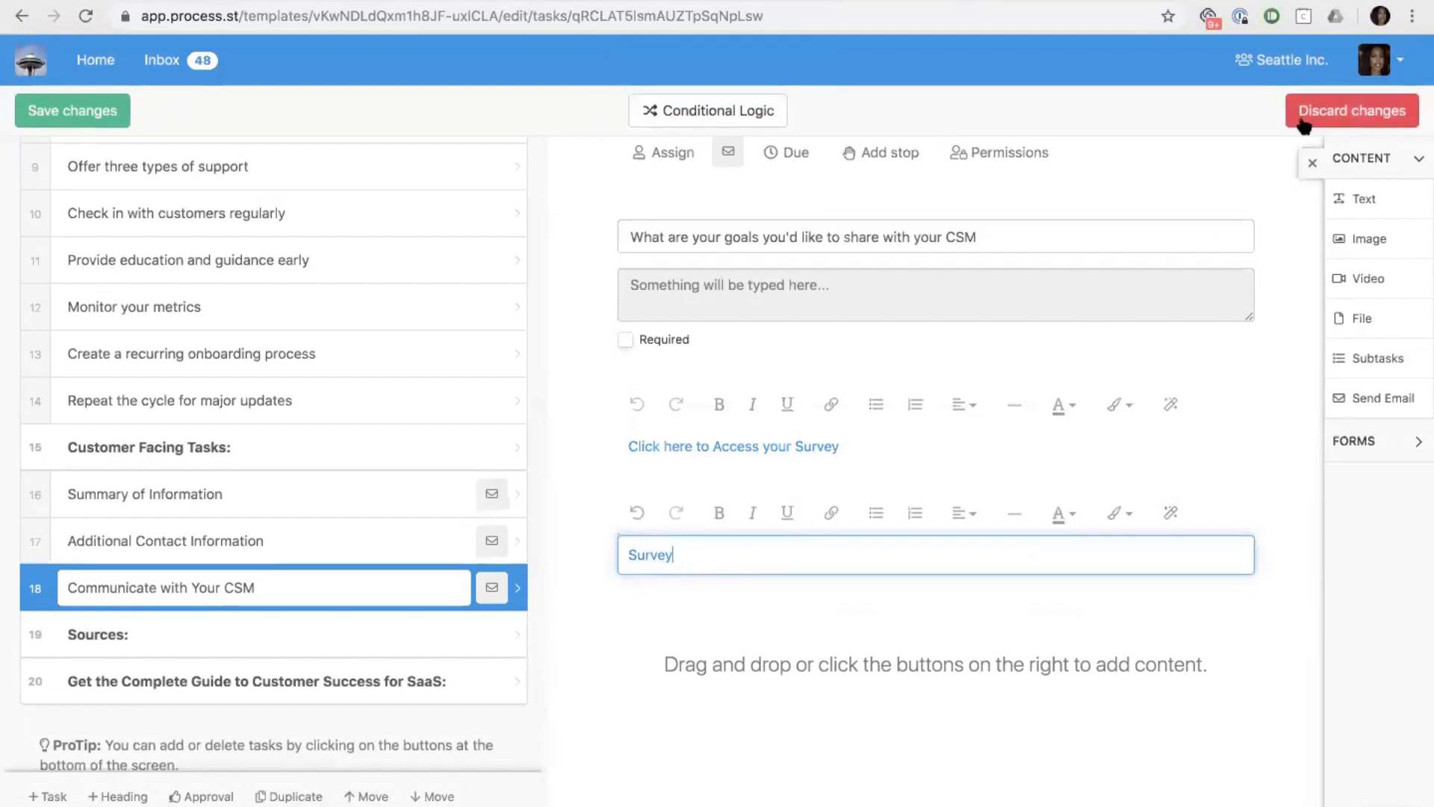
Discard the template changes and return to the Client On-boarding folder.
left_click(1352, 111)
left_click(883, 218)
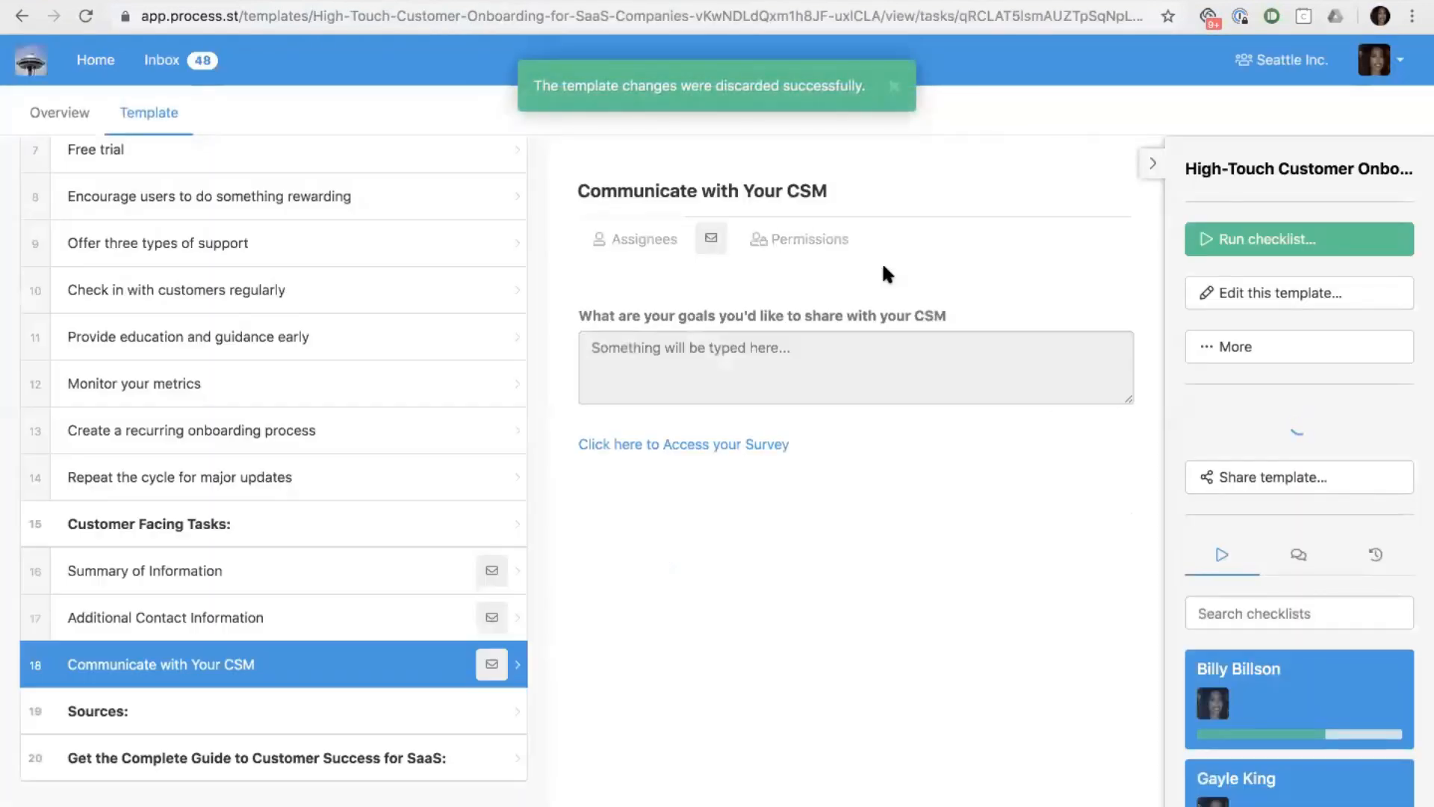
scroll(418, 254, "up", 7)
left_click(226, 176)
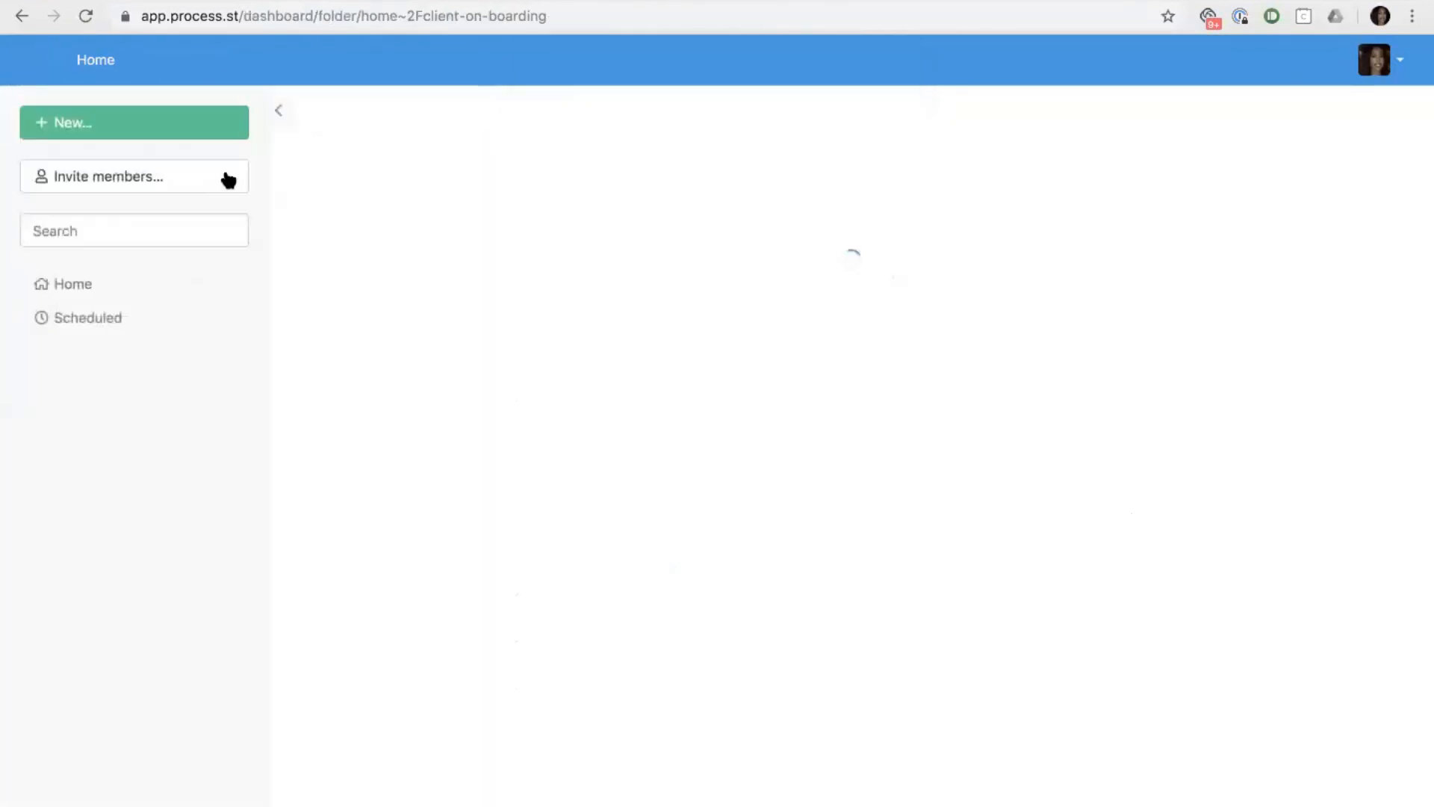
Open the first High-Touch Customer Onboarding checklist and follow the survey link in its Communicate with Your CSM task.
left_click(414, 407)
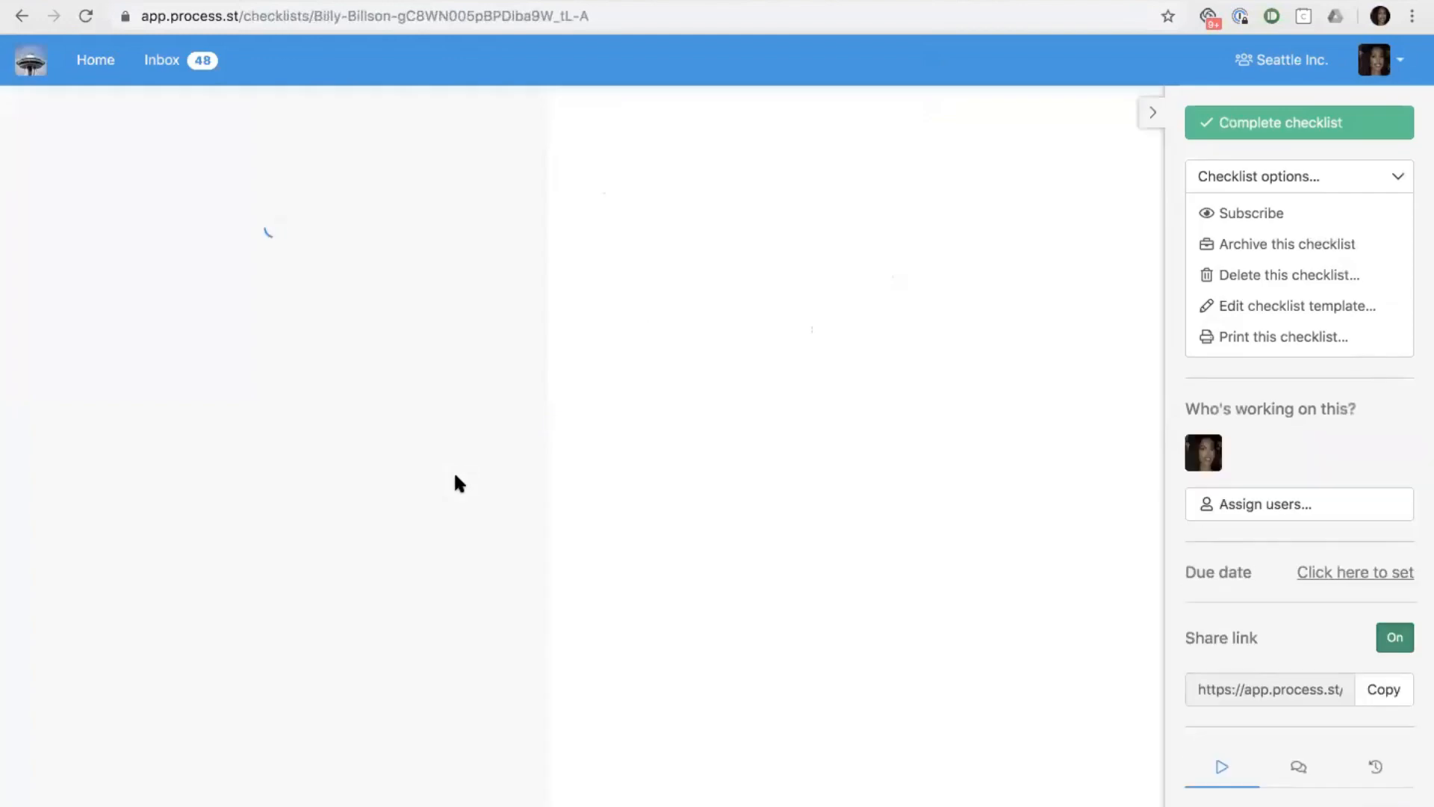
scroll(432, 503, "down", 5)
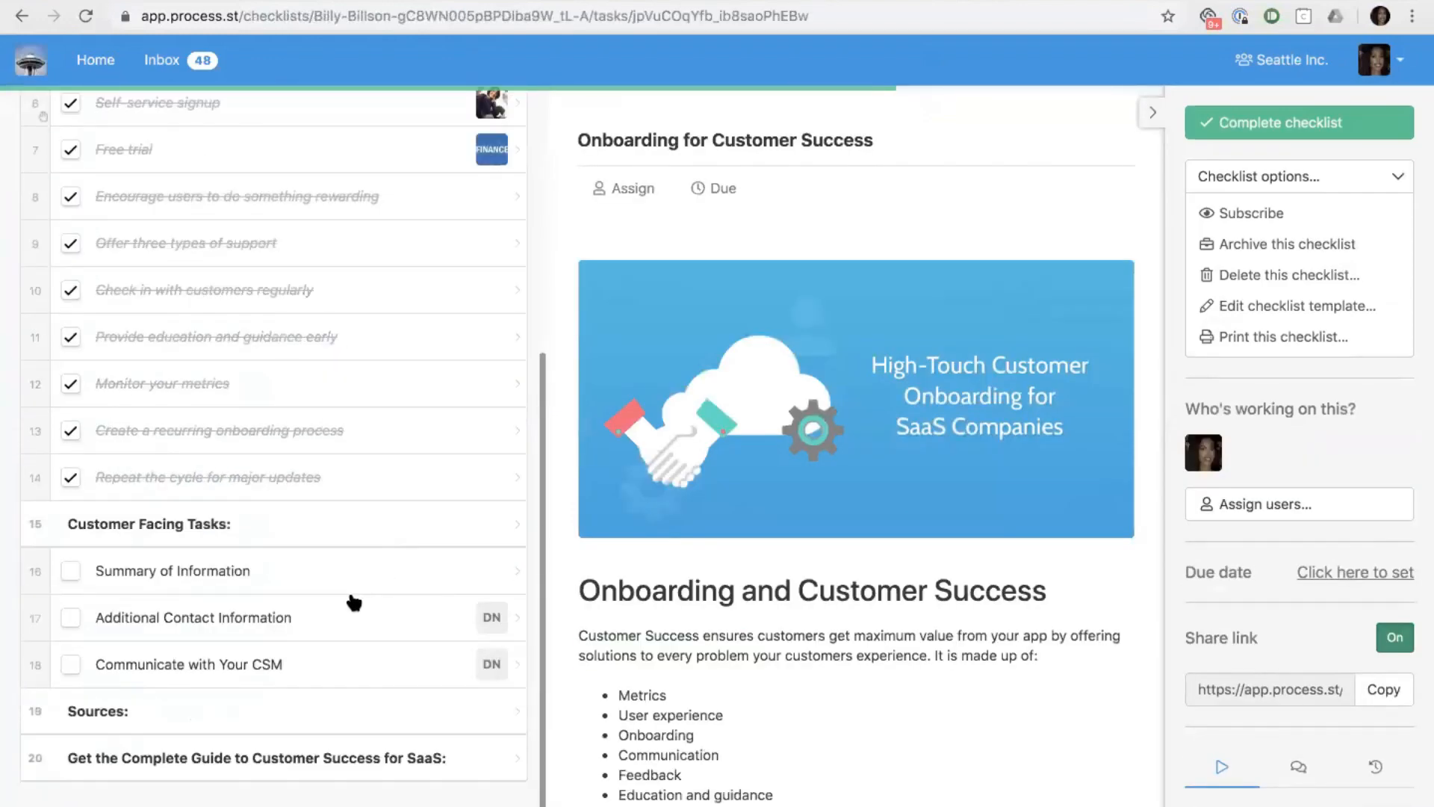
left_click(329, 664)
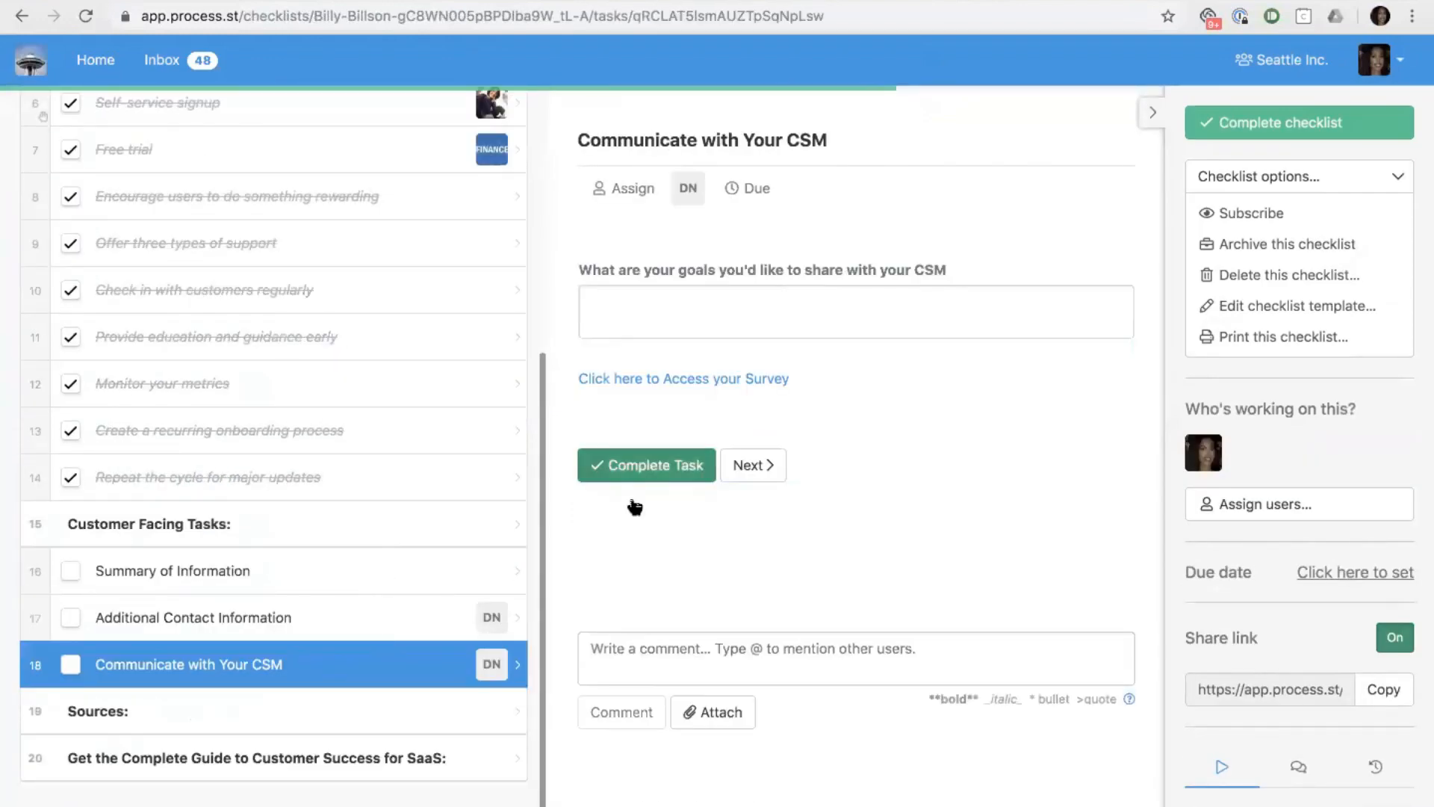
left_click(670, 381)
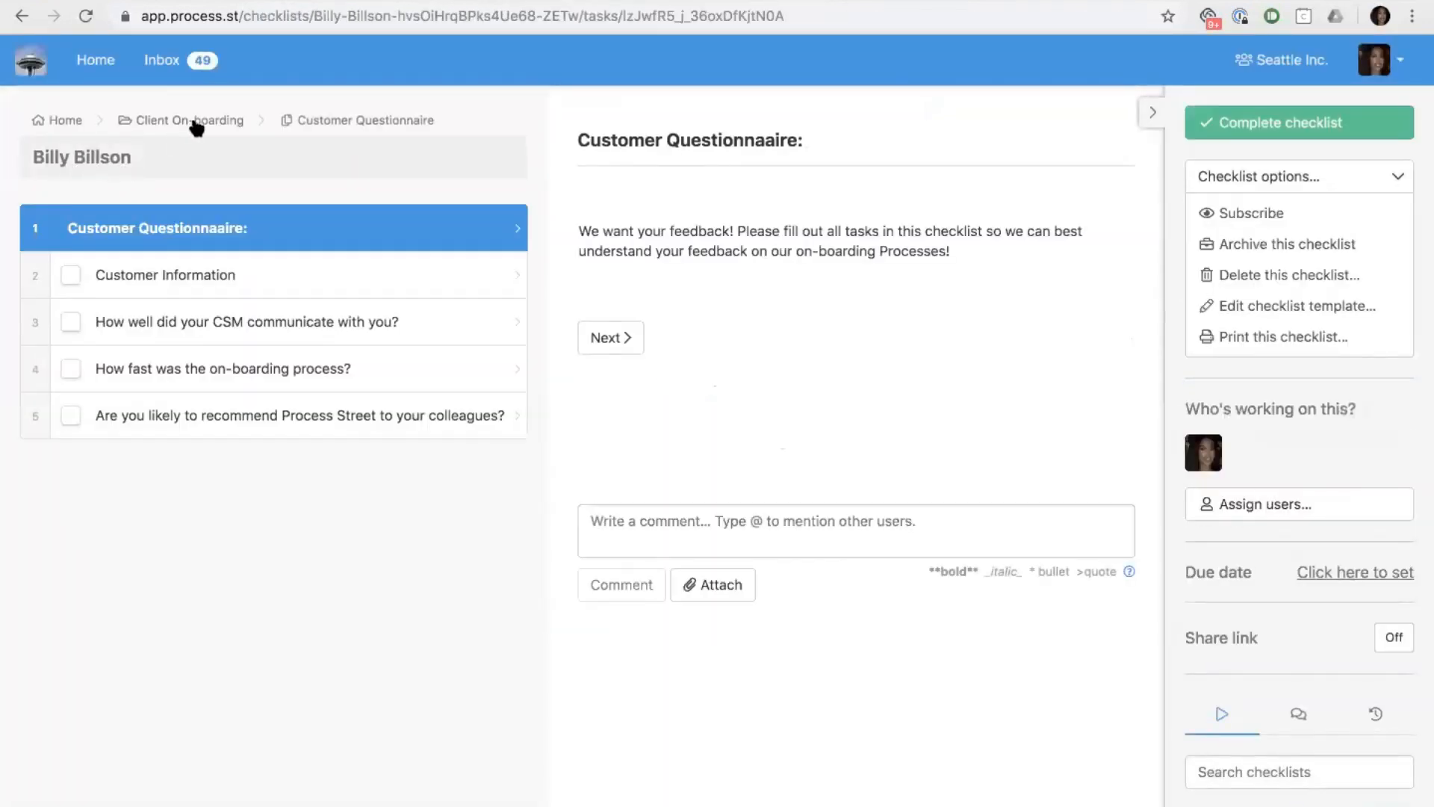
Examine the prefilled customer name, email and plan fields in the questionnaire's Customer Information task.
left_click(247, 276)
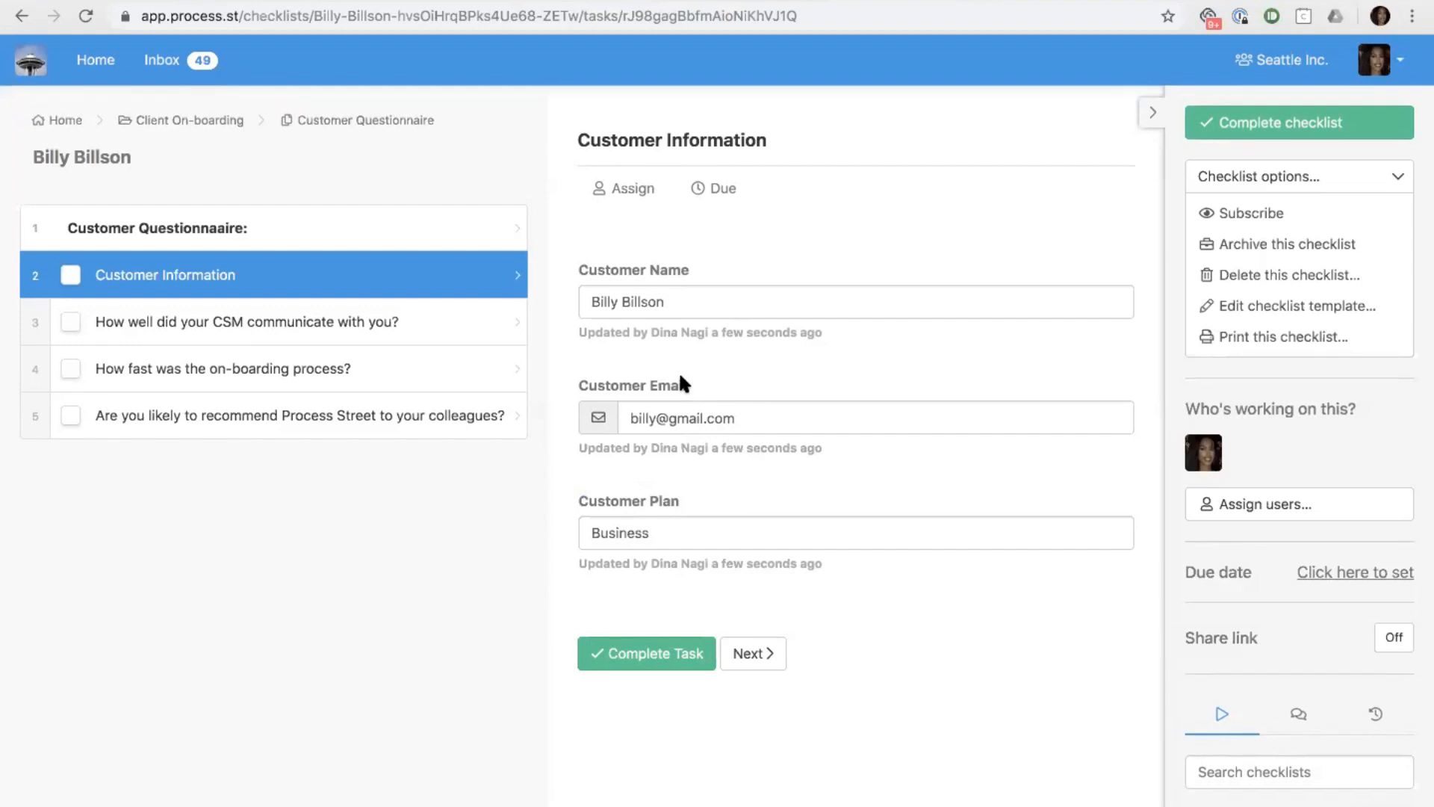
mouse_move(616, 329)
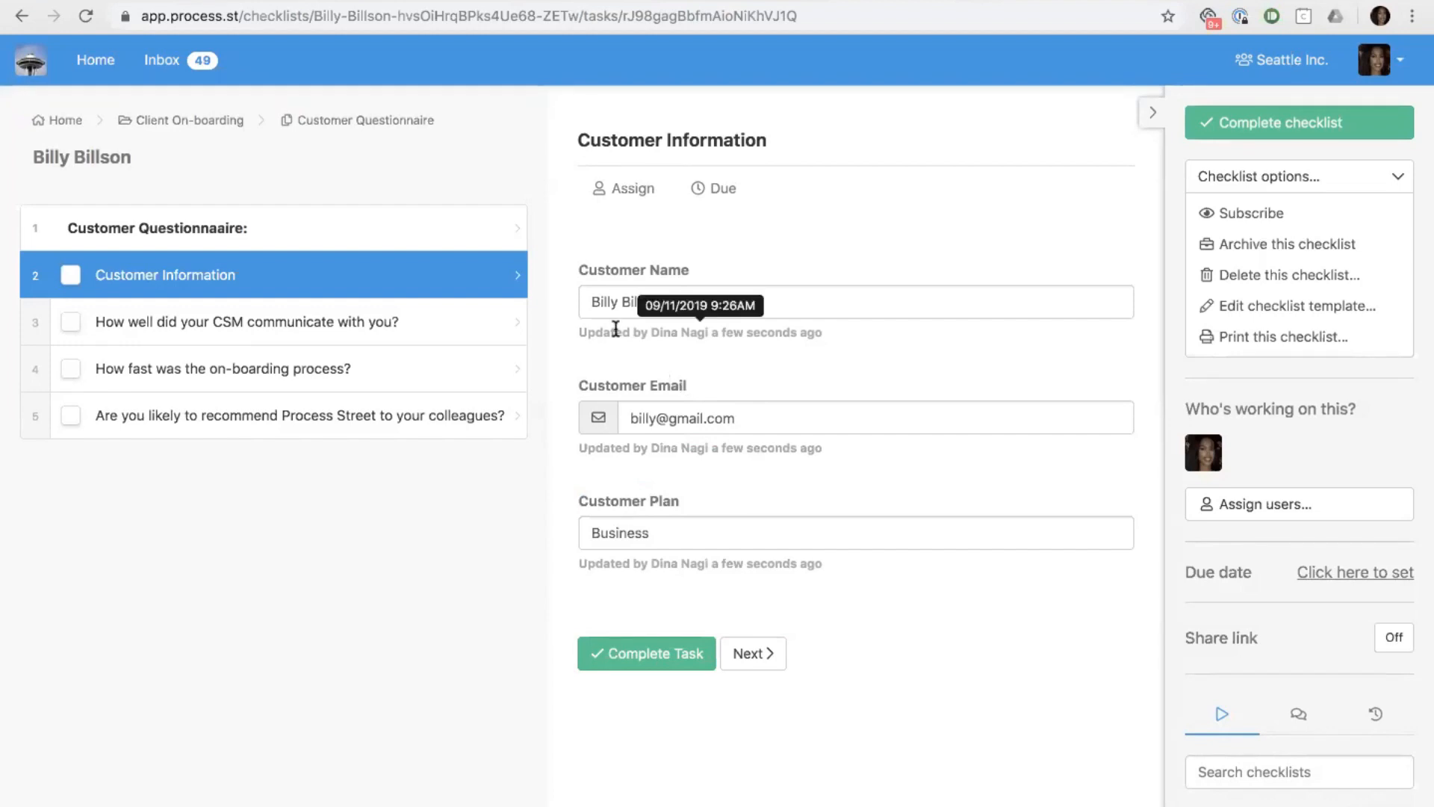